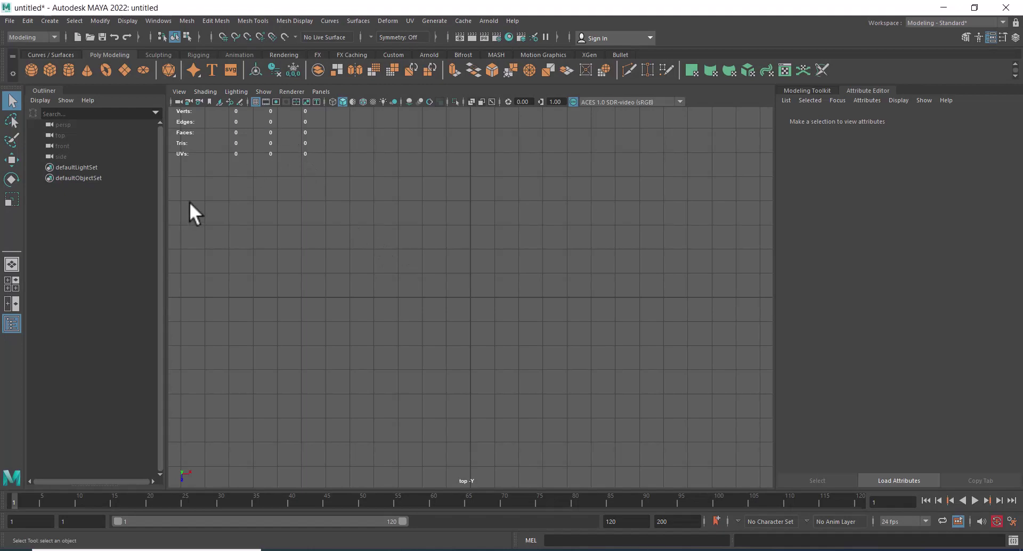
Open the Content Browser from Windows > General Editors to see the bundled example scenes
click(151, 20)
mouse_move(182, 59)
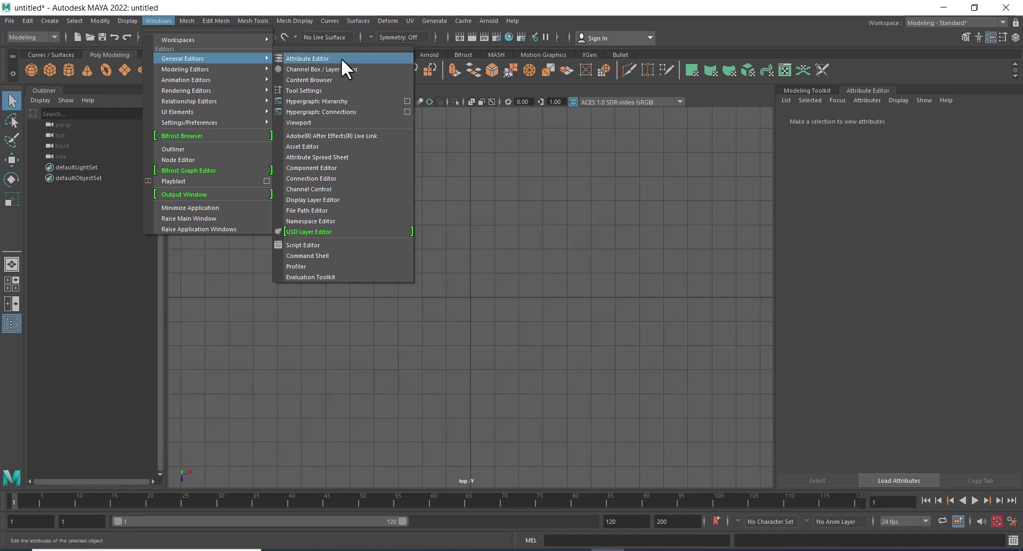
click(347, 79)
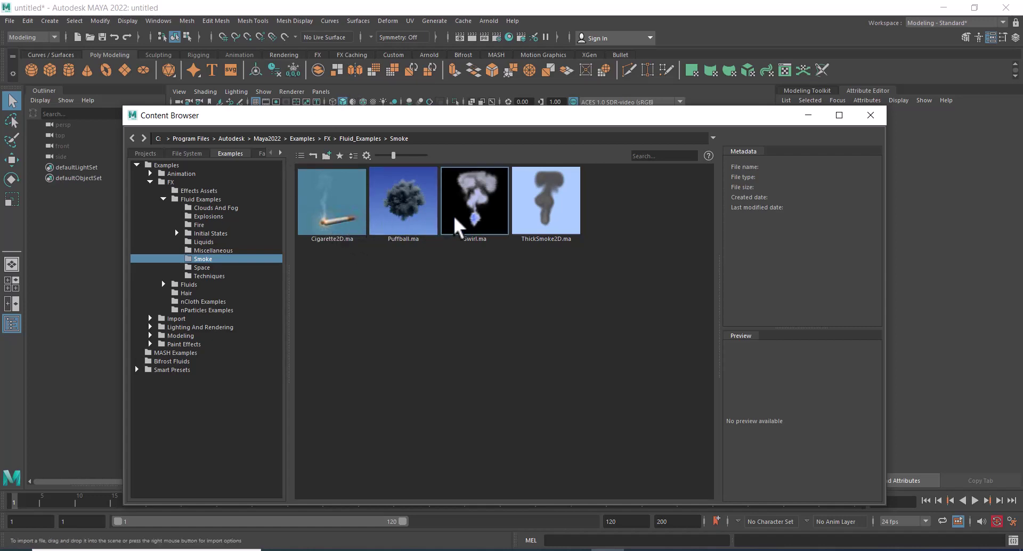
Browse to FX > Fluid Examples > Fire and import Flame.ma into the scene
double_click(165, 181)
click(150, 182)
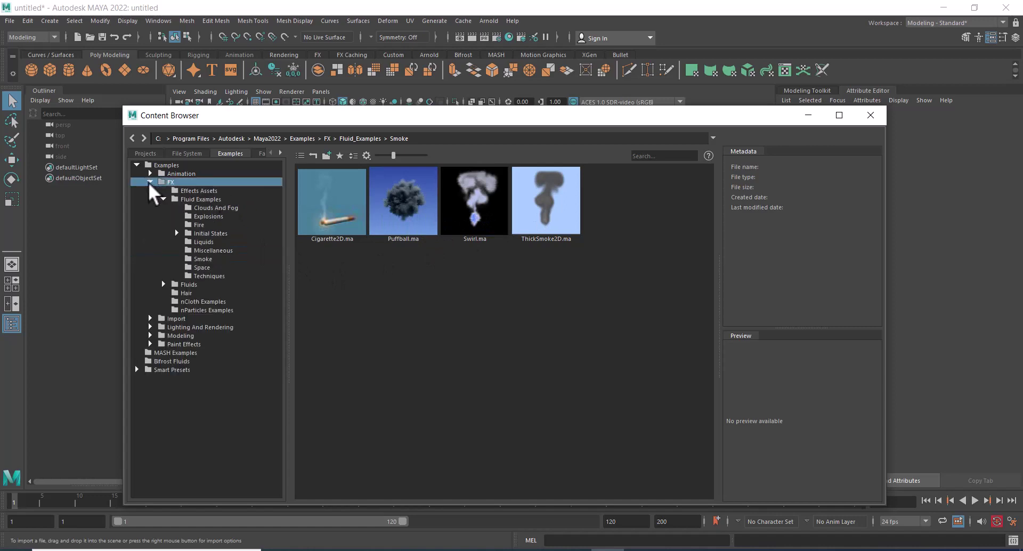
click(206, 192)
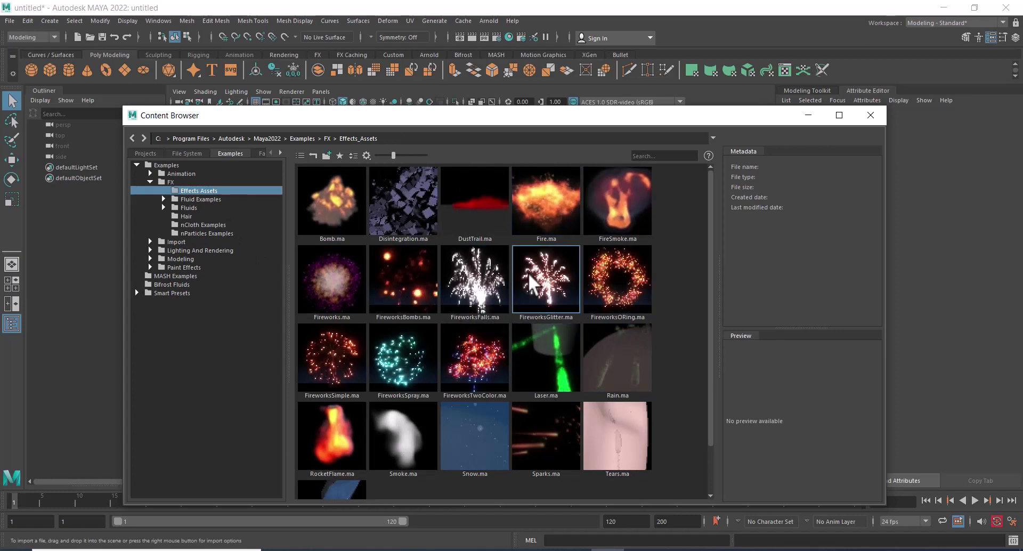
scroll(528, 272, down, 1)
double_click(201, 199)
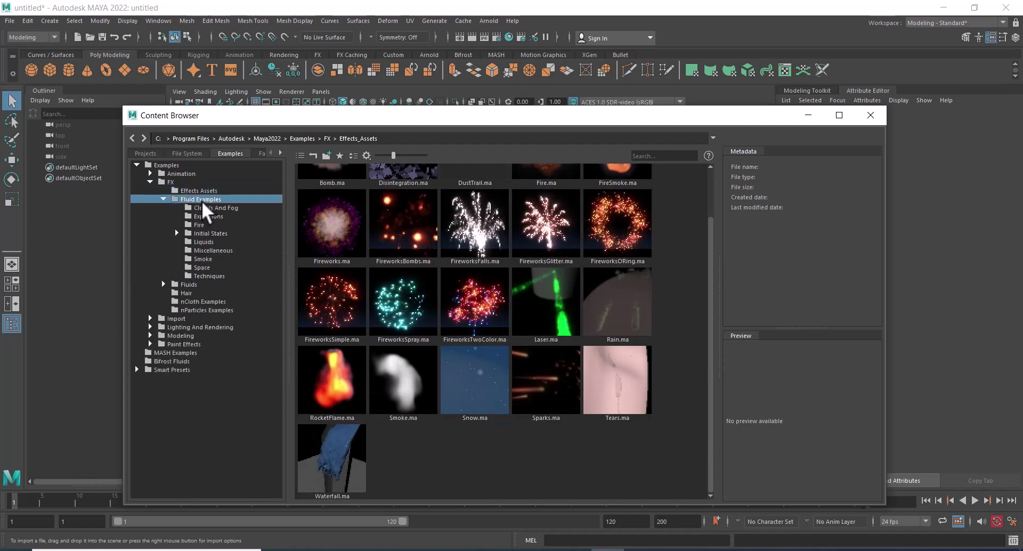
click(215, 208)
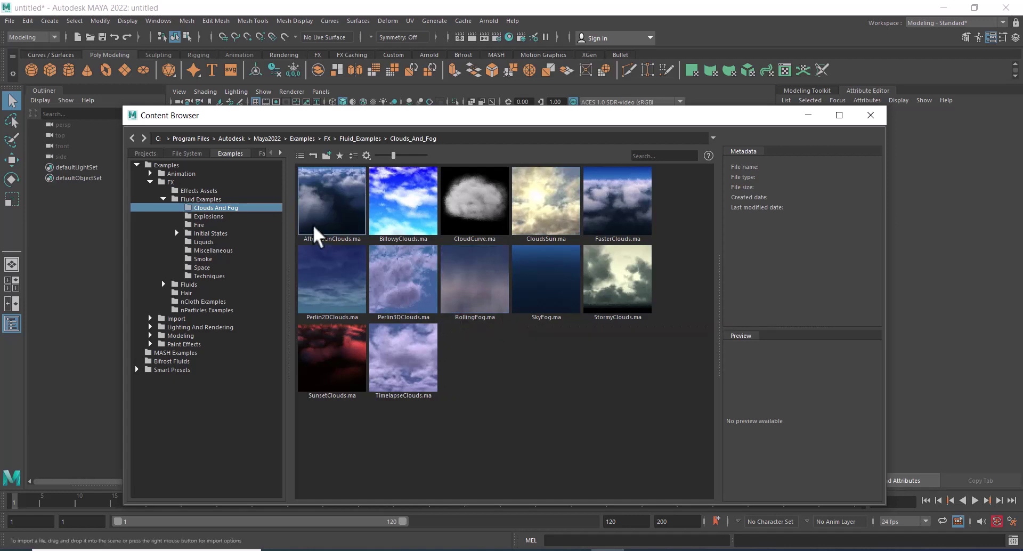
click(202, 214)
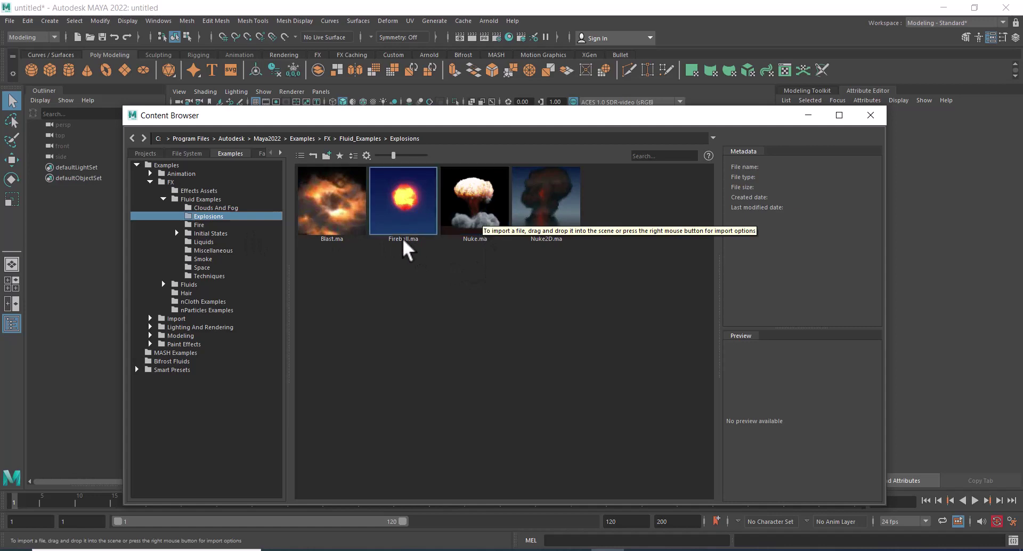
click(201, 225)
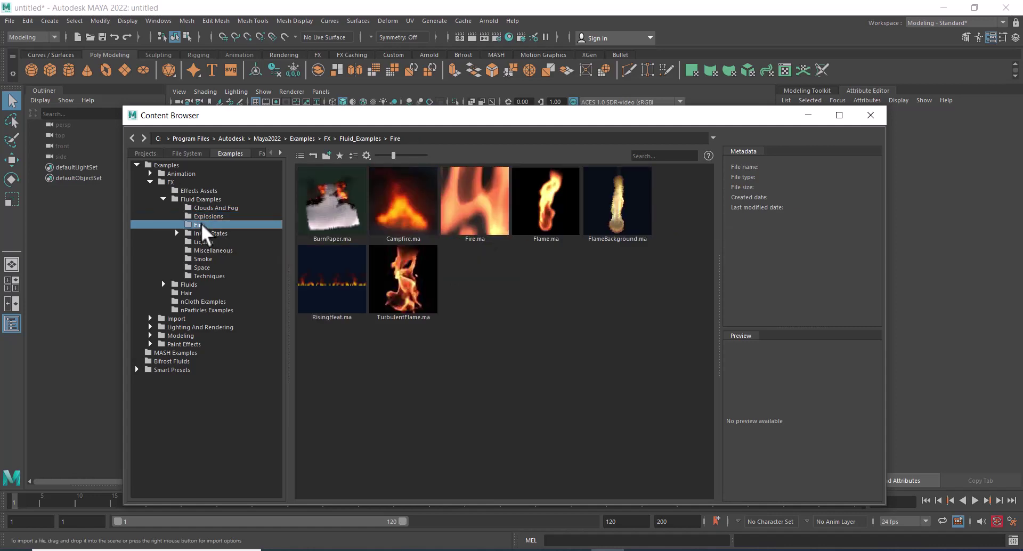
double_click(549, 203)
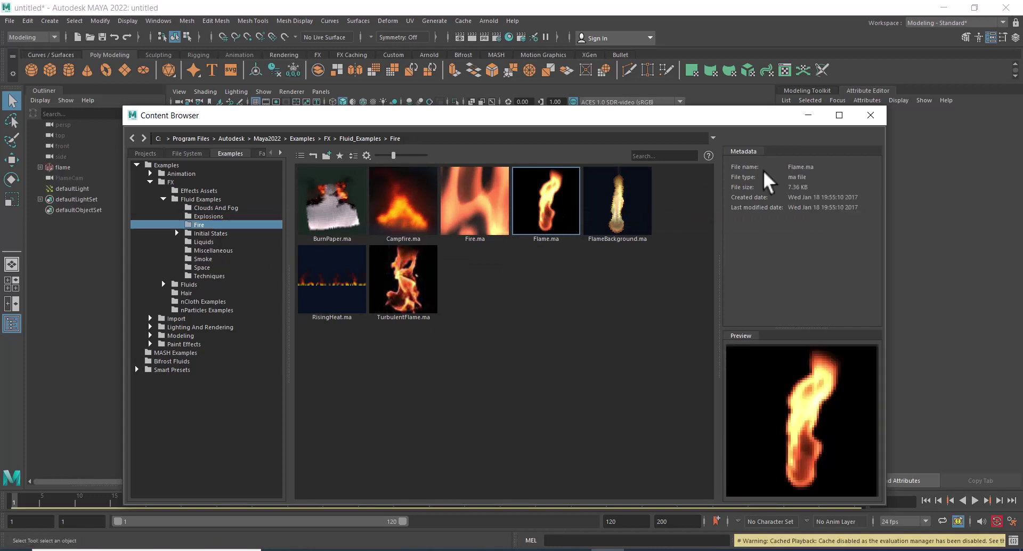
Minimize the Content Browser and switch the viewport to the perspective view
click(809, 116)
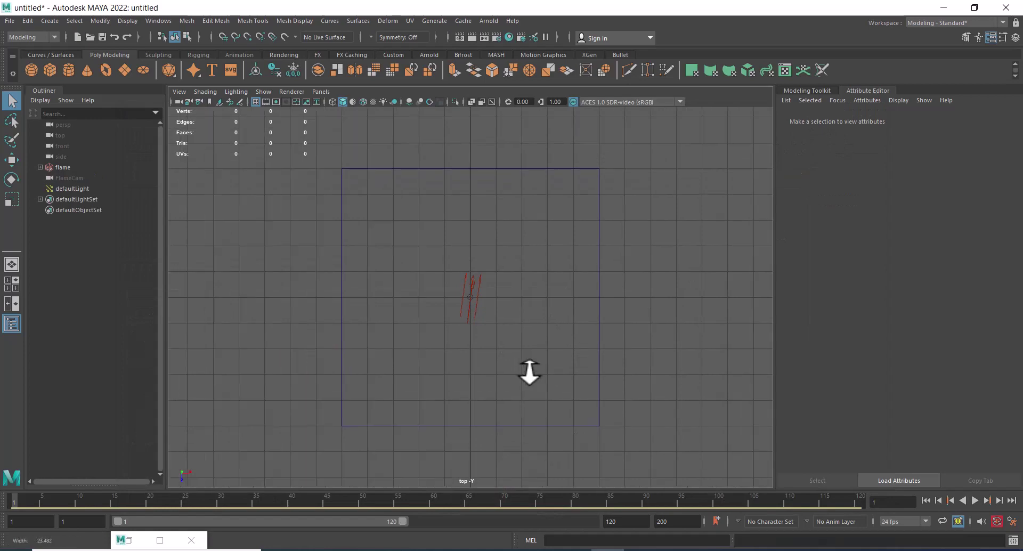
key(space)
drag(541, 350, 559, 343)
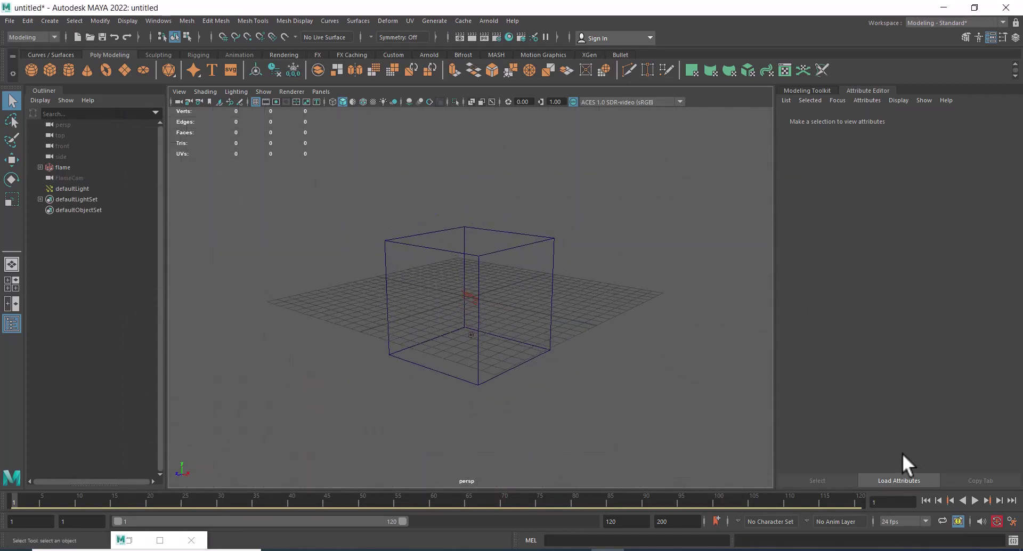
Play the flame to frame 83, dolly in, and render the current frame
click(974, 500)
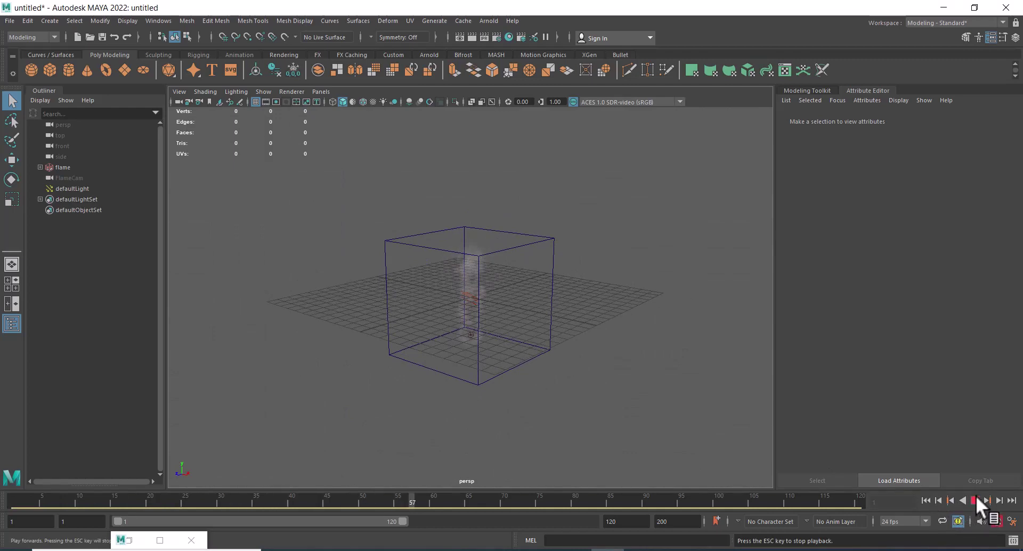
click(976, 495)
alt+right_drag(548, 349, 561, 326)
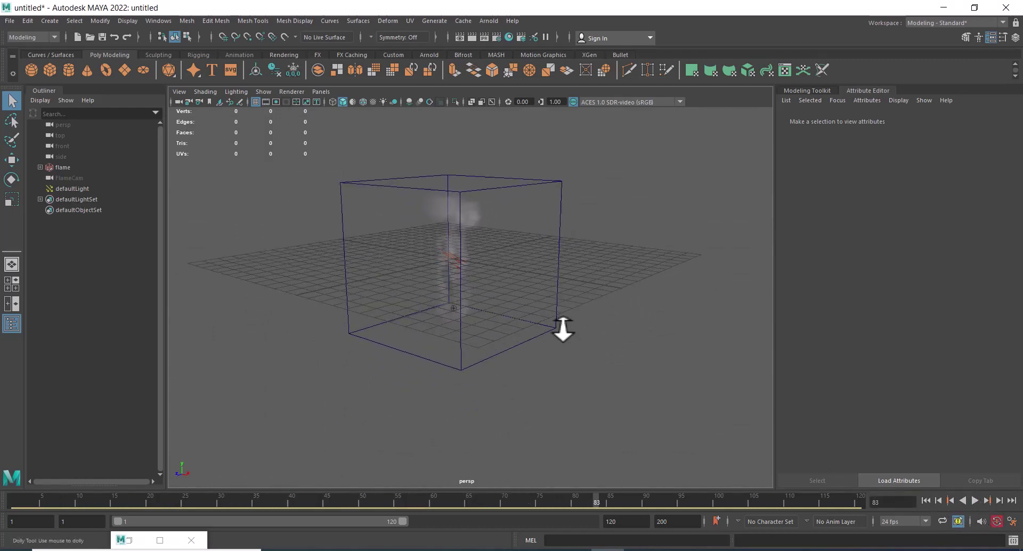
click(472, 35)
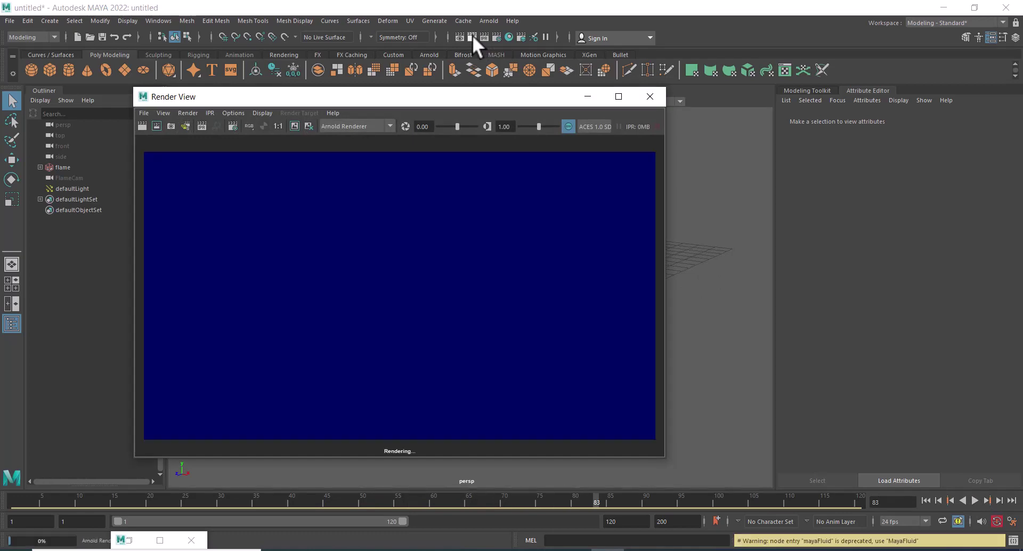
Close the Render View, select the flame fluid container and switch to the Move tool
click(650, 96)
mouse_move(497, 353)
alt+mouse_down()
mouse_move(459, 343)
mouse_move(509, 358)
mouse_move(588, 351)
mouse_move(578, 363)
alt+mouse_up()
click(527, 397)
key(w)
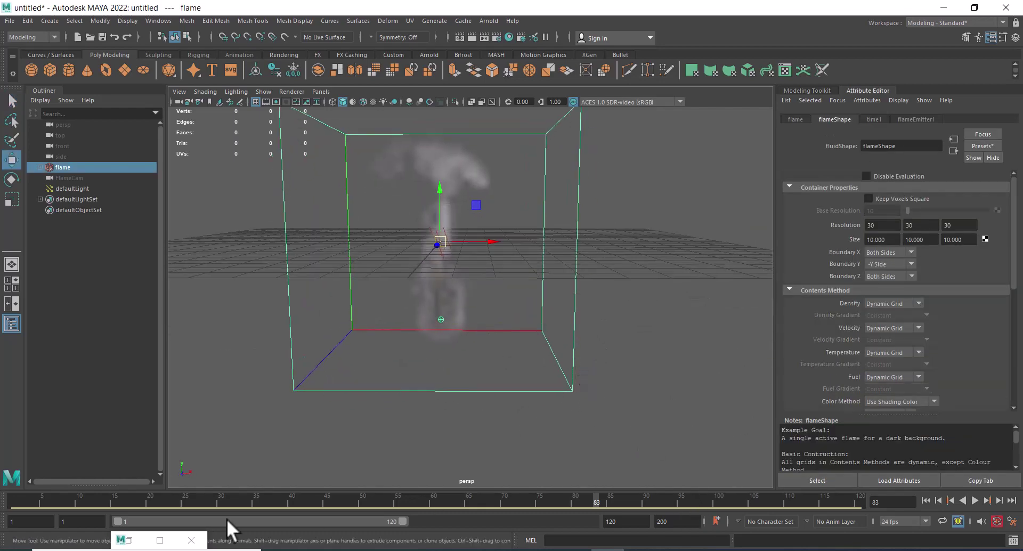
Replay the simulation from frame 1, jump to frame 120 and turn off Auto Key
click(11, 501)
key(alt+v)
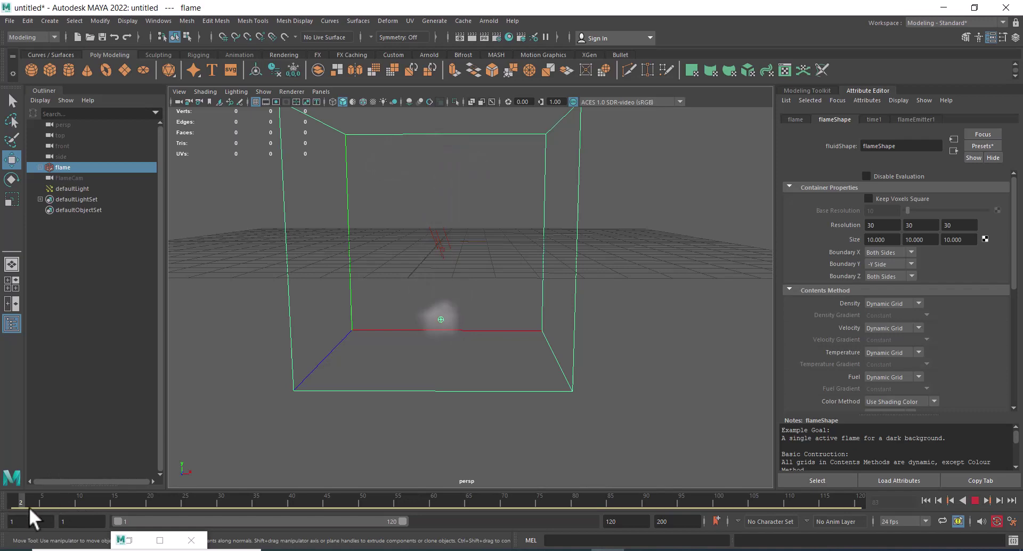
click(5, 501)
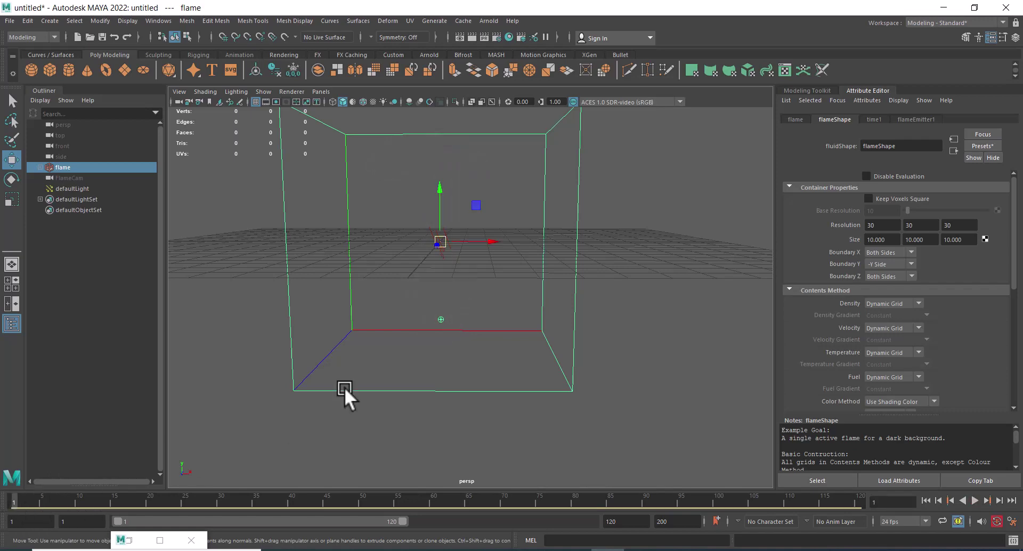
alt+drag(398, 352, 384, 368)
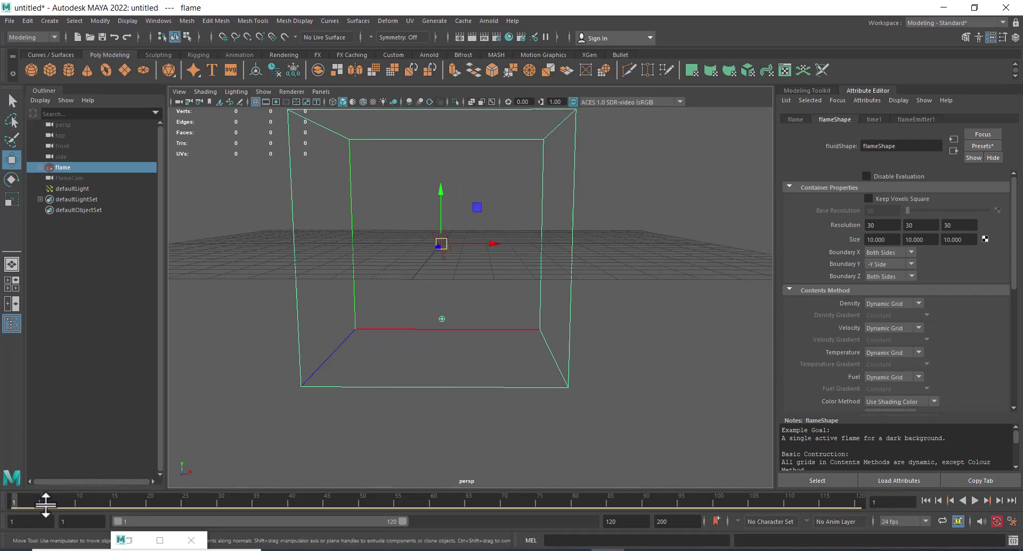
click(132, 522)
click(860, 503)
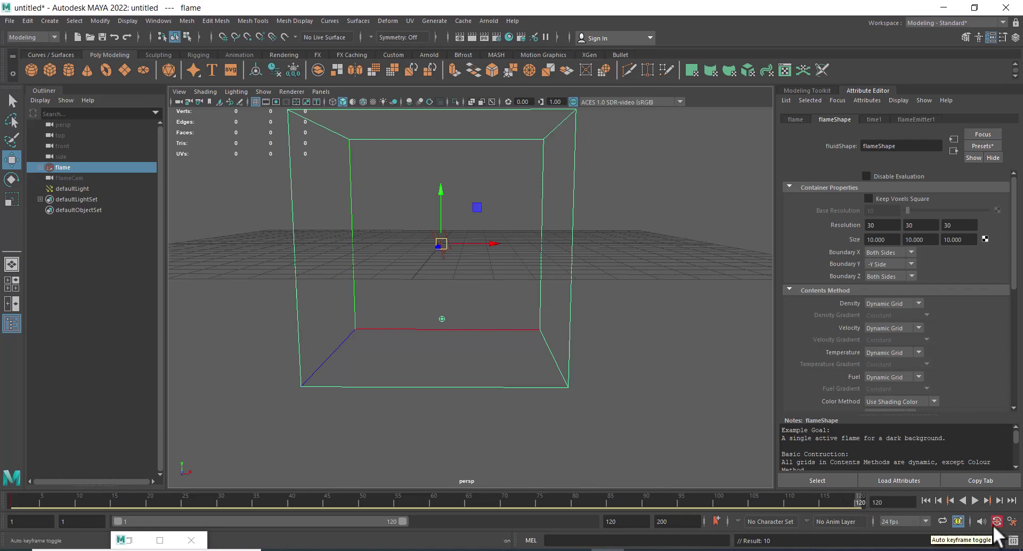
click(996, 522)
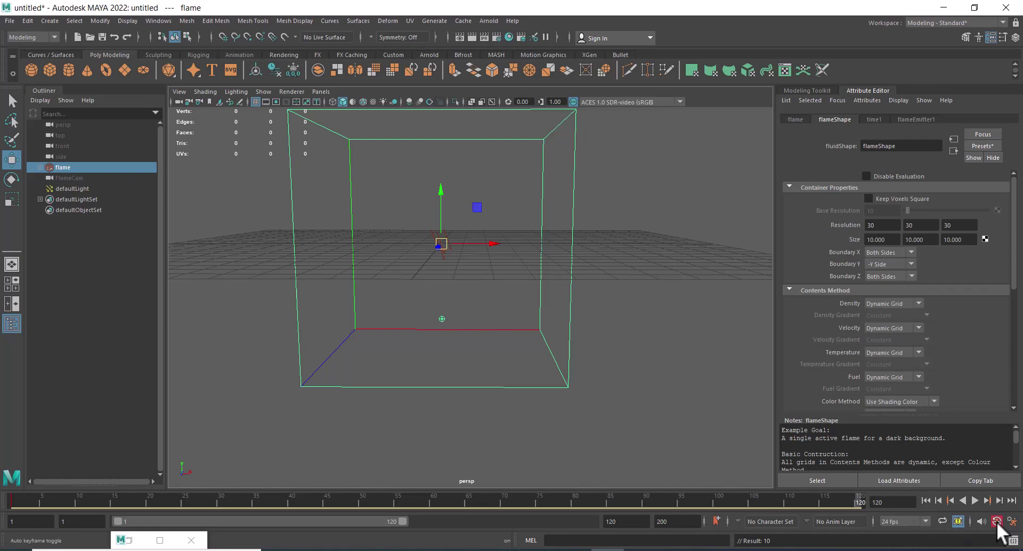
scroll(435, 273, down, 3)
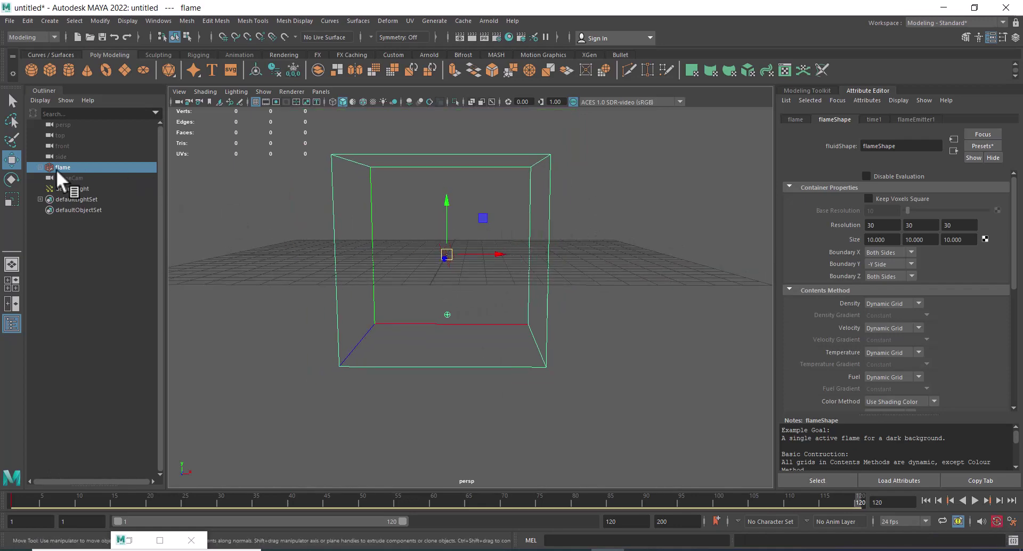
Try sliding the container left along X, undo it, and replay to frame 78
drag(502, 252, 444, 251)
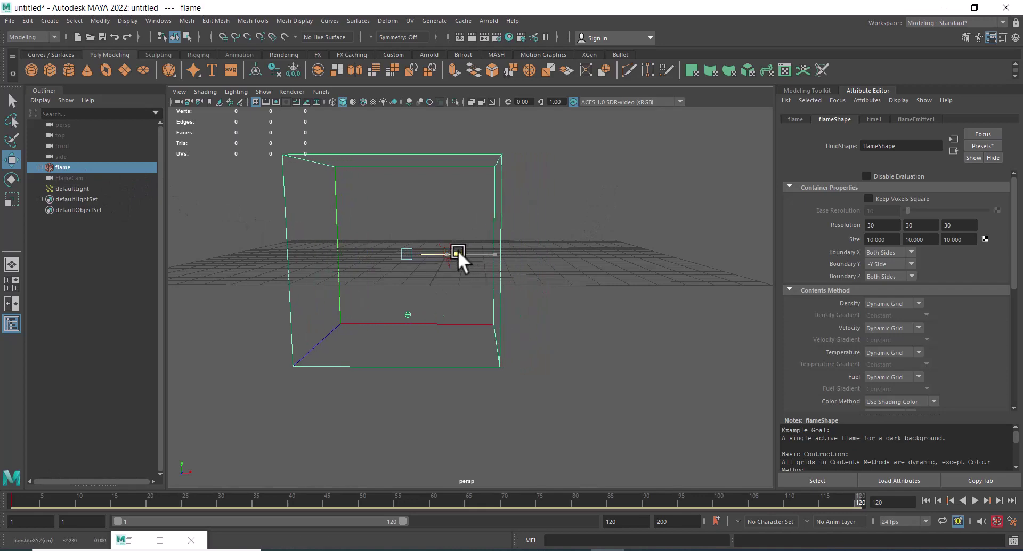
key(ctrl+z)
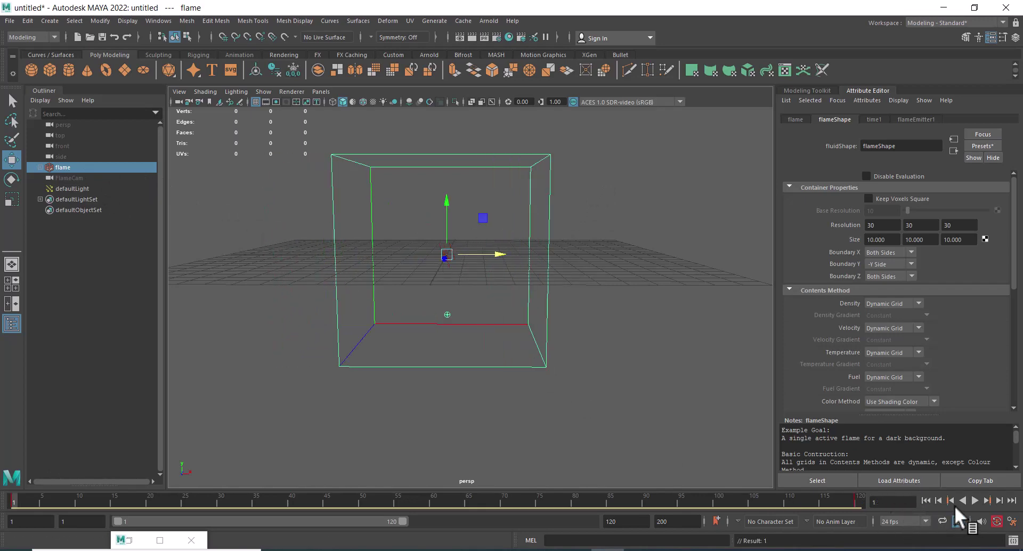
click(974, 501)
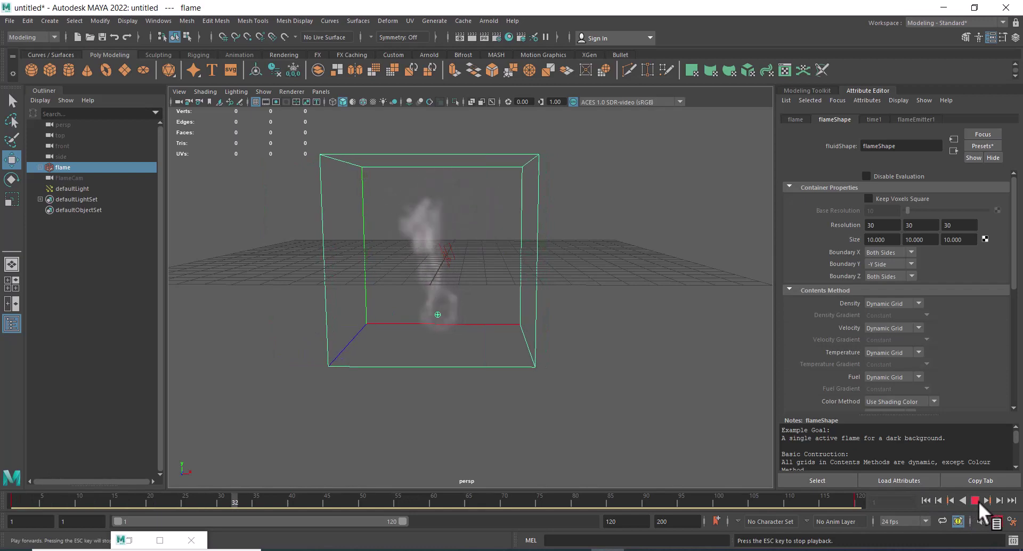
click(974, 501)
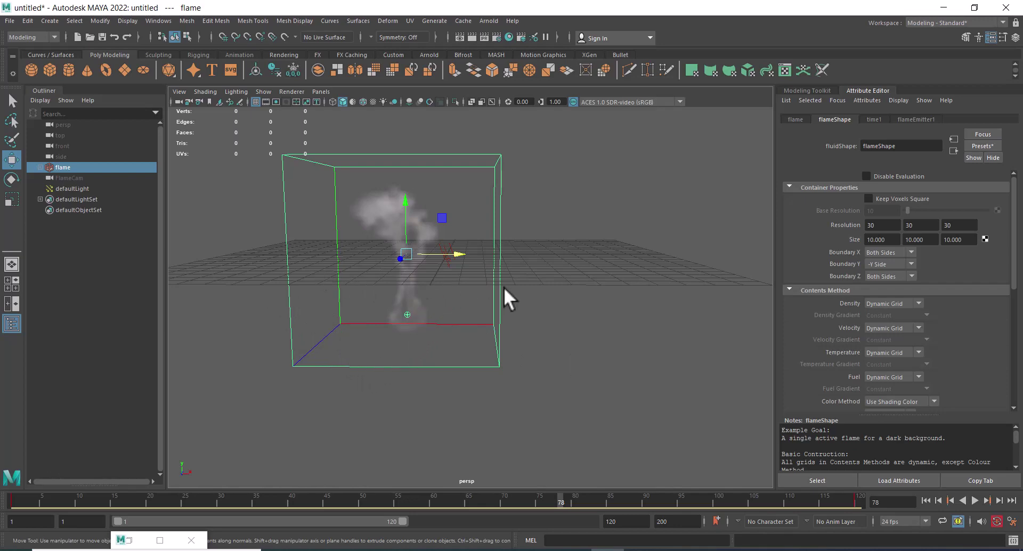
Scrub through the frames, reset to frame 1 and replay the flame, stopping at frame 97
mouse_move(503, 286)
alt+mouse_down()
mouse_move(509, 337)
mouse_move(532, 315)
alt+mouse_up()
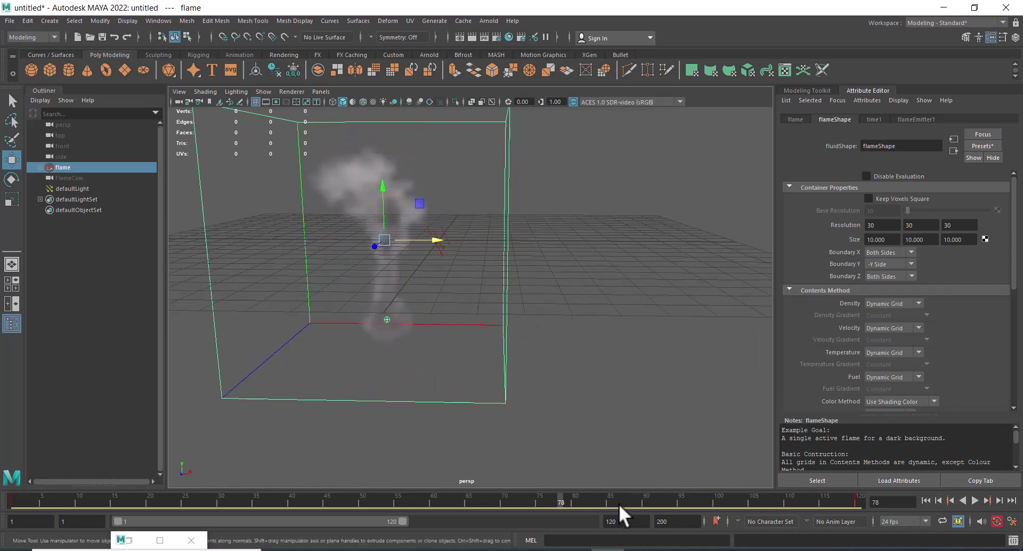
mouse_move(619, 503)
mouse_down()
mouse_move(578, 495)
mouse_move(864, 501)
mouse_up()
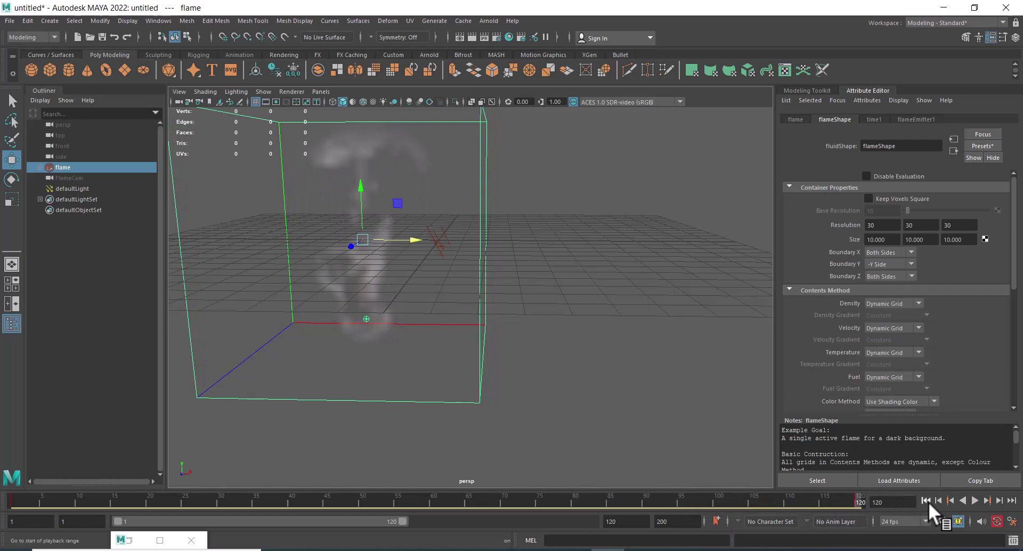
click(926, 501)
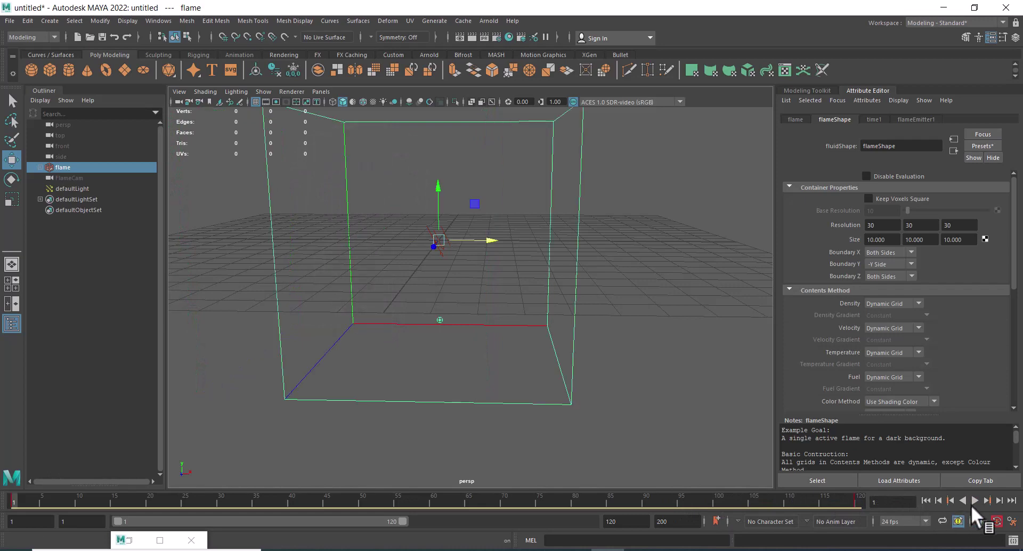
click(974, 501)
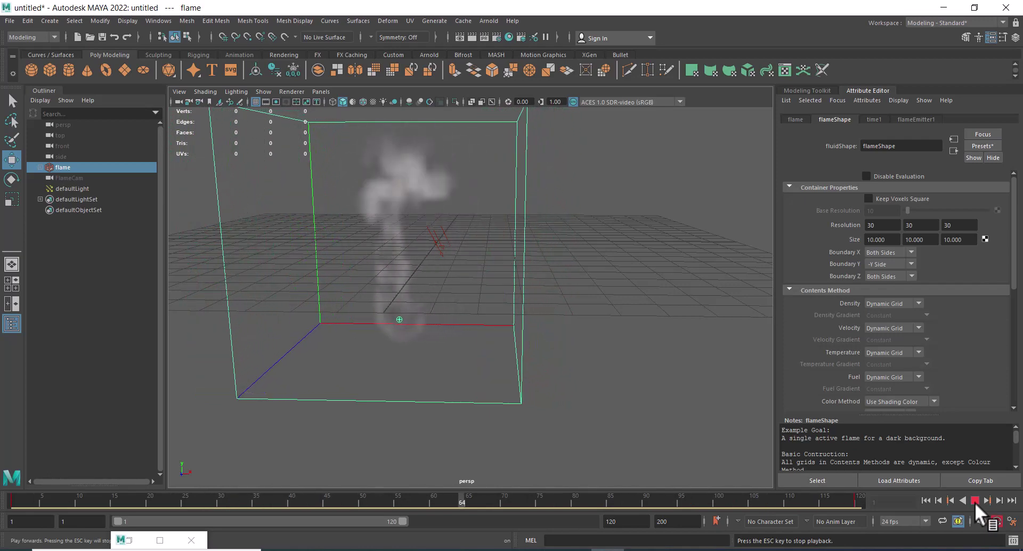
click(974, 500)
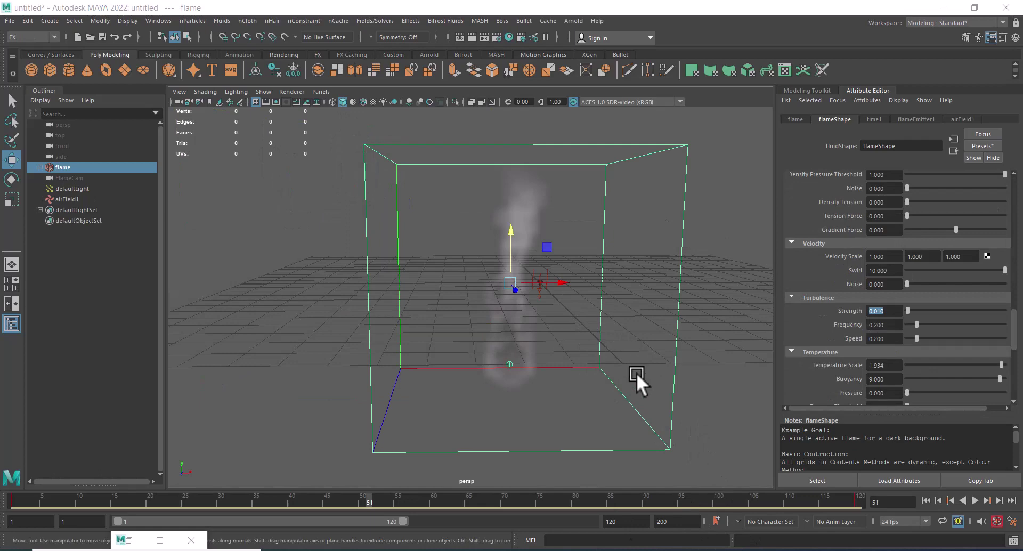
Delete the container's timeline keys at frame 120 and at frame 1
key(alt+v)
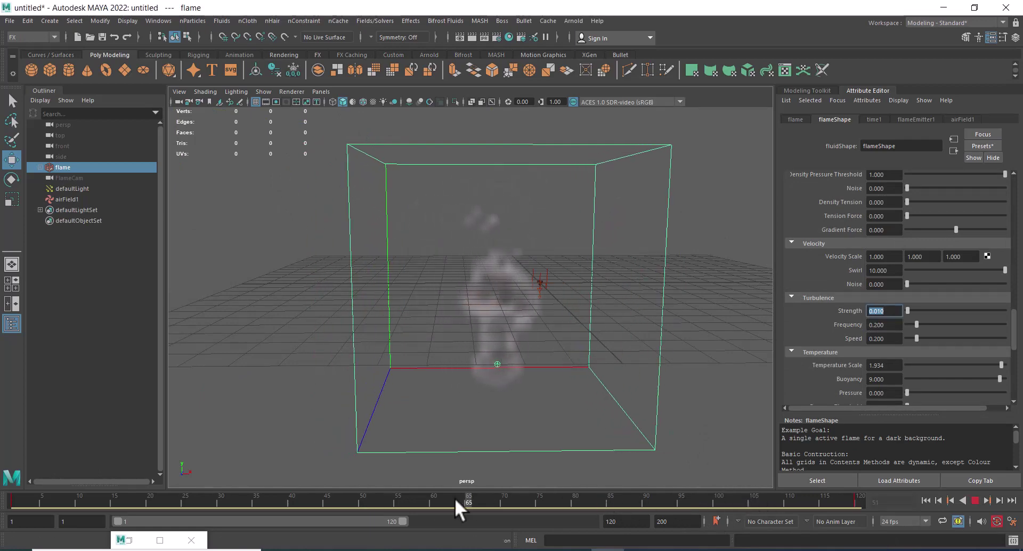
key(alt+v)
key(alt+shift+v)
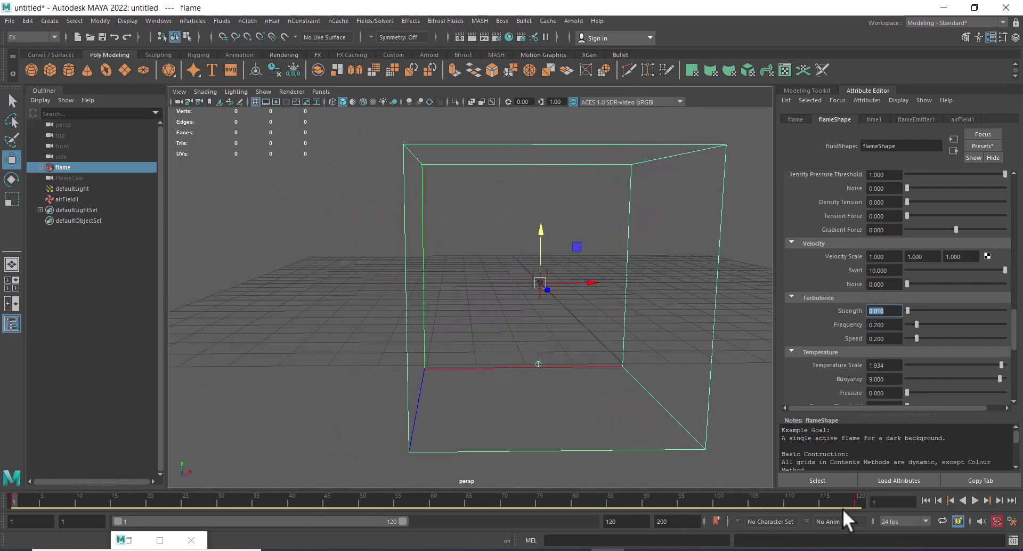
click(855, 502)
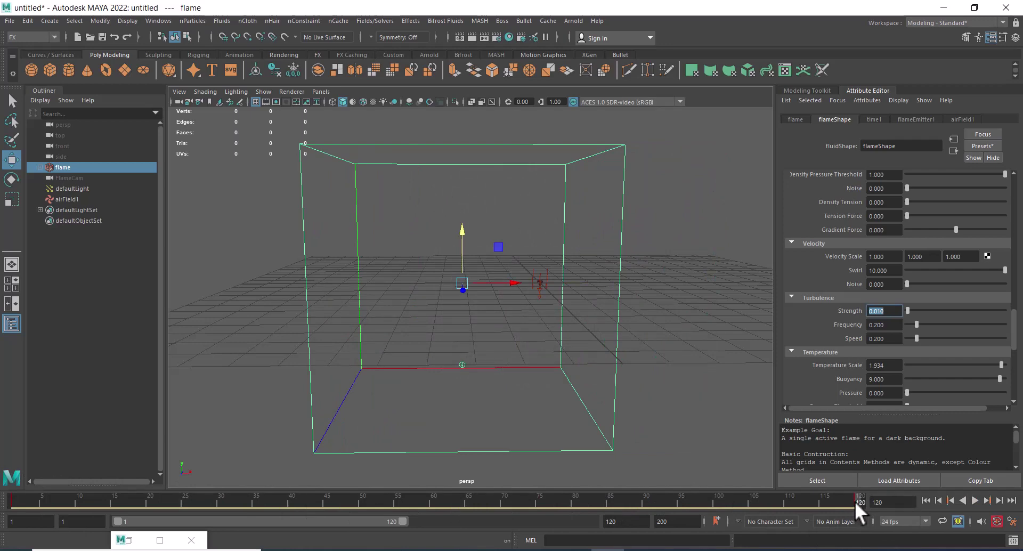
right_click(854, 500)
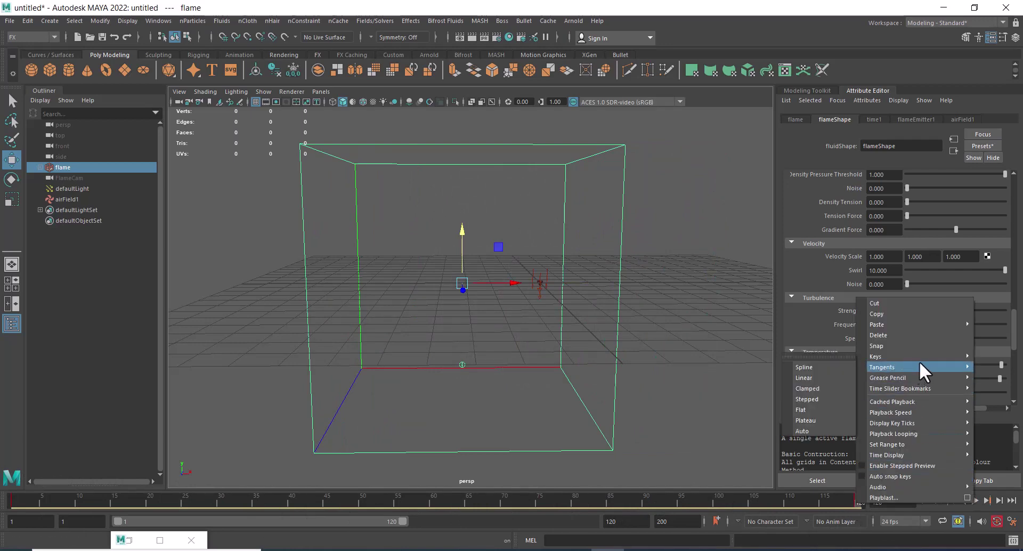
mouse_move(887, 356)
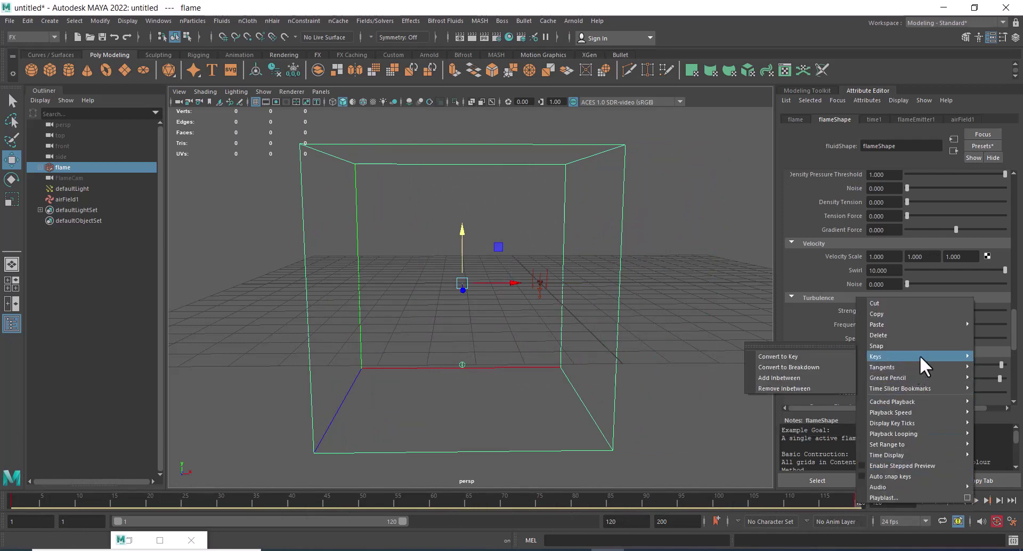
click(915, 334)
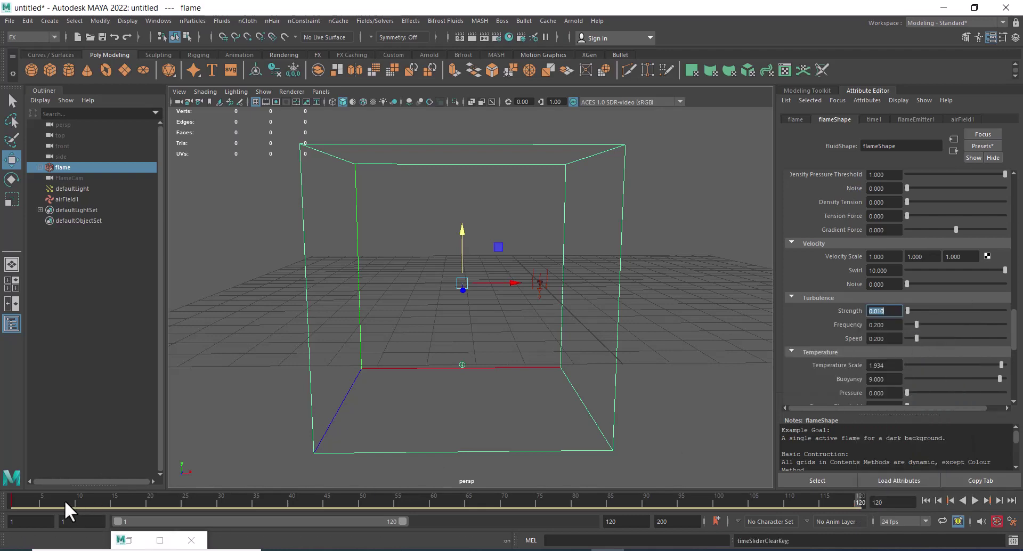
drag(65, 501, 14, 500)
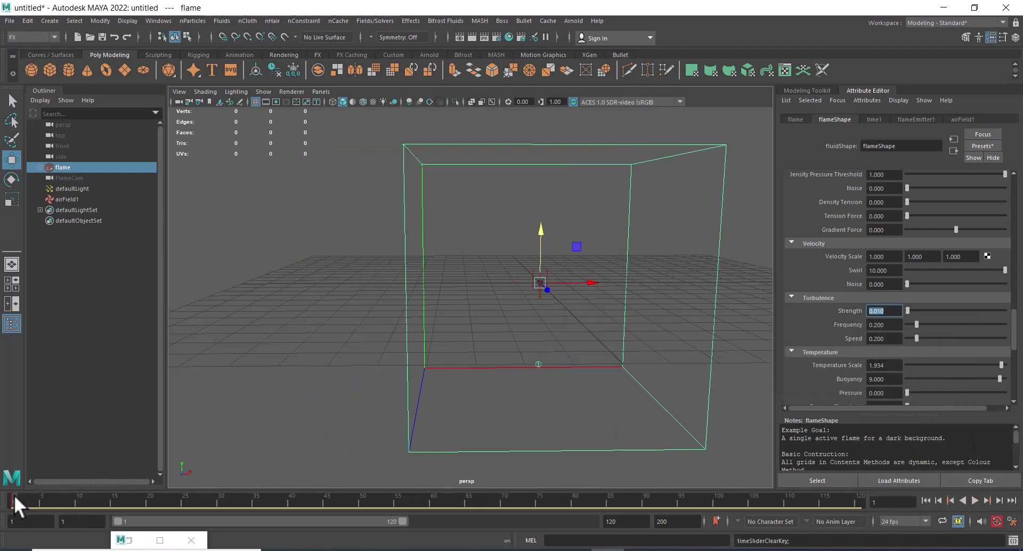
right_click(11, 494)
click(59, 331)
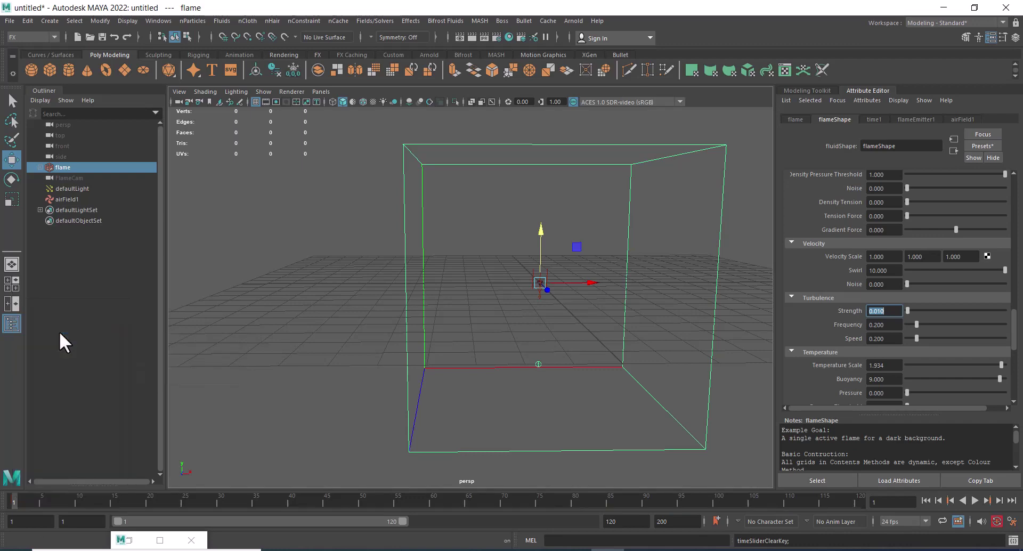
Replay the simulation from the start and orbit around the fluid box
click(973, 500)
scroll(525, 292, down, 2)
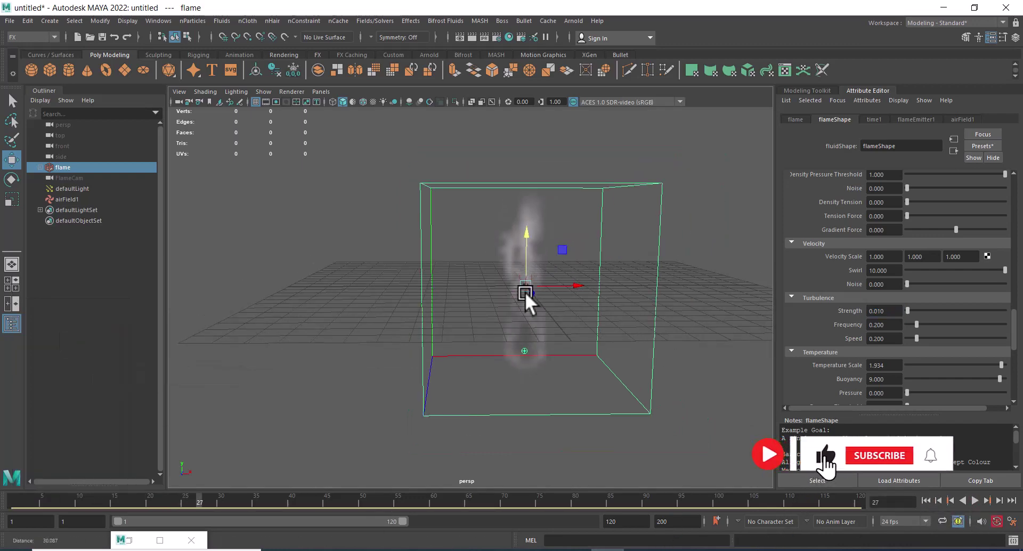
mouse_move(525, 292)
alt+mouse_down()
mouse_move(567, 346)
mouse_move(666, 168)
alt+mouse_up()
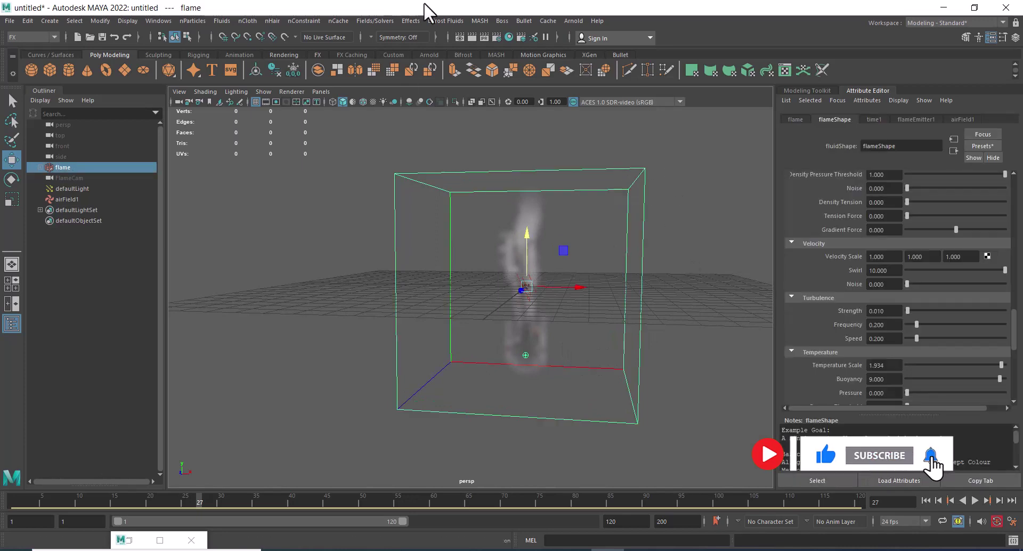
click(28, 37)
click(28, 36)
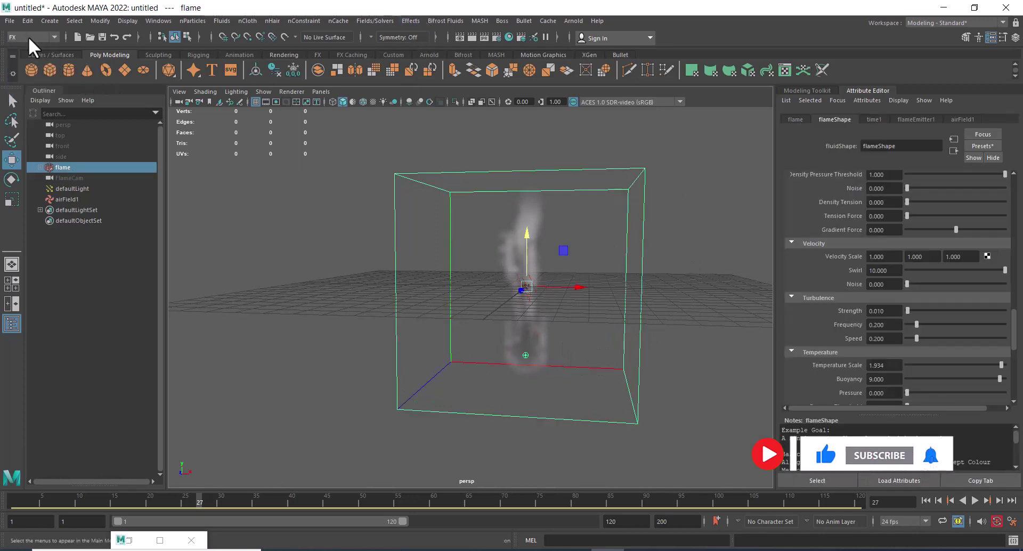
Create a new air field from Fields/Solvers and preview the simulation to frame 46
click(369, 22)
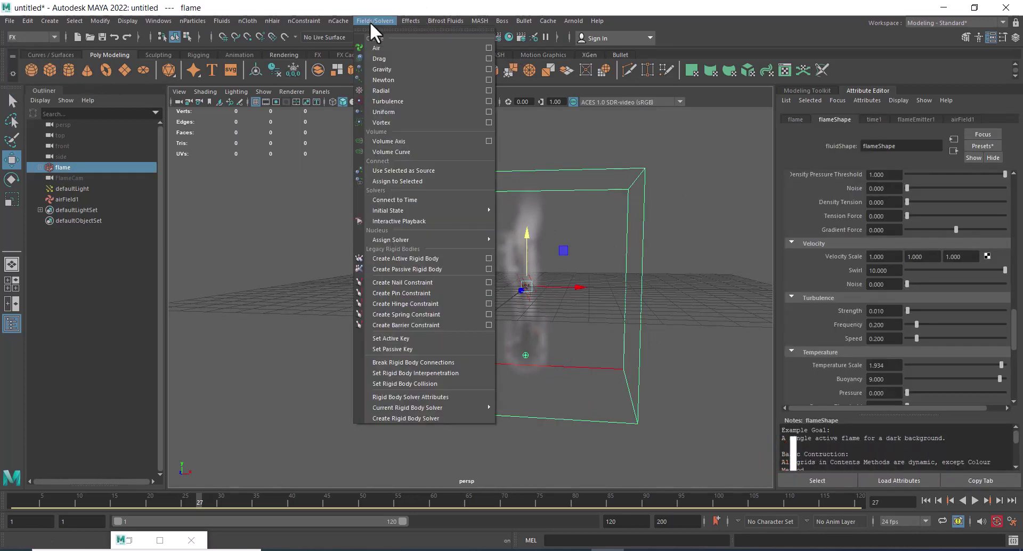
click(400, 47)
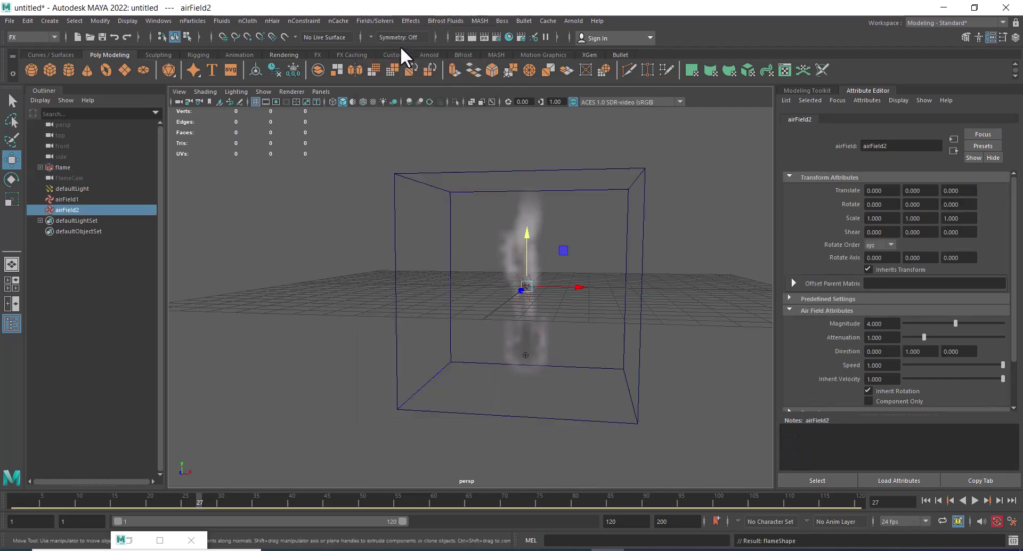
mouse_move(651, 283)
alt+mouse_down()
mouse_move(605, 296)
mouse_move(626, 317)
mouse_move(535, 295)
mouse_move(598, 349)
alt+mouse_up()
double_click(877, 352)
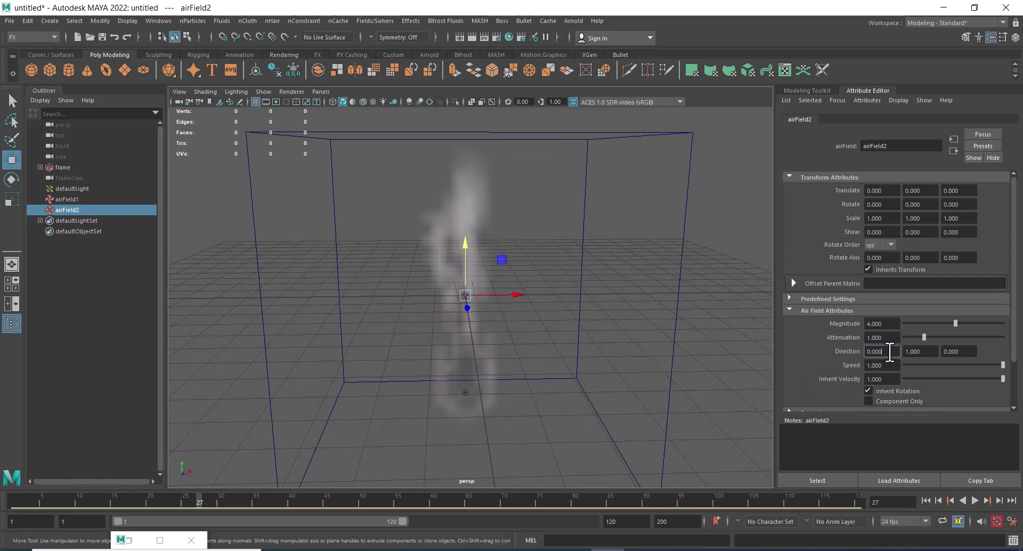
key(Tab)
key(Tab)
click(926, 500)
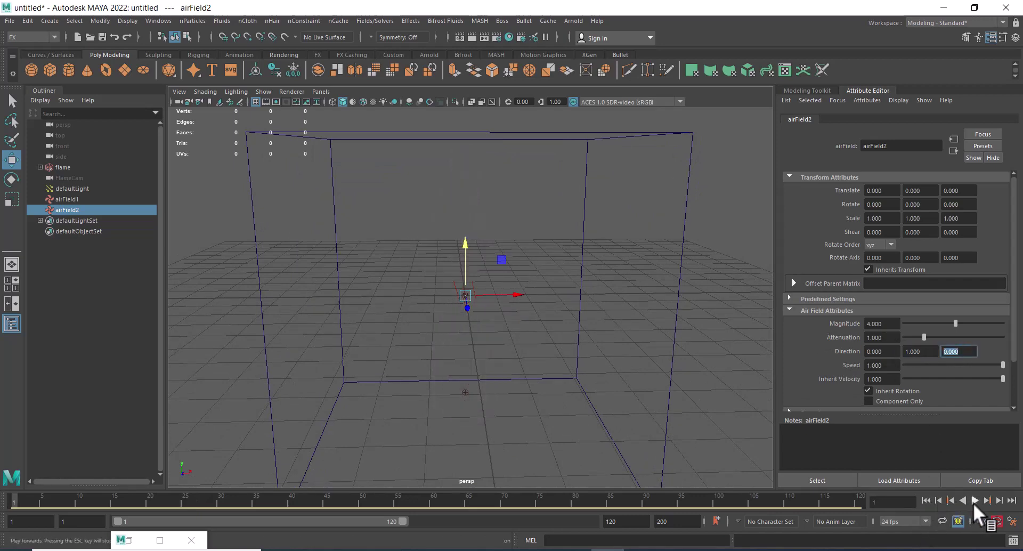
click(974, 501)
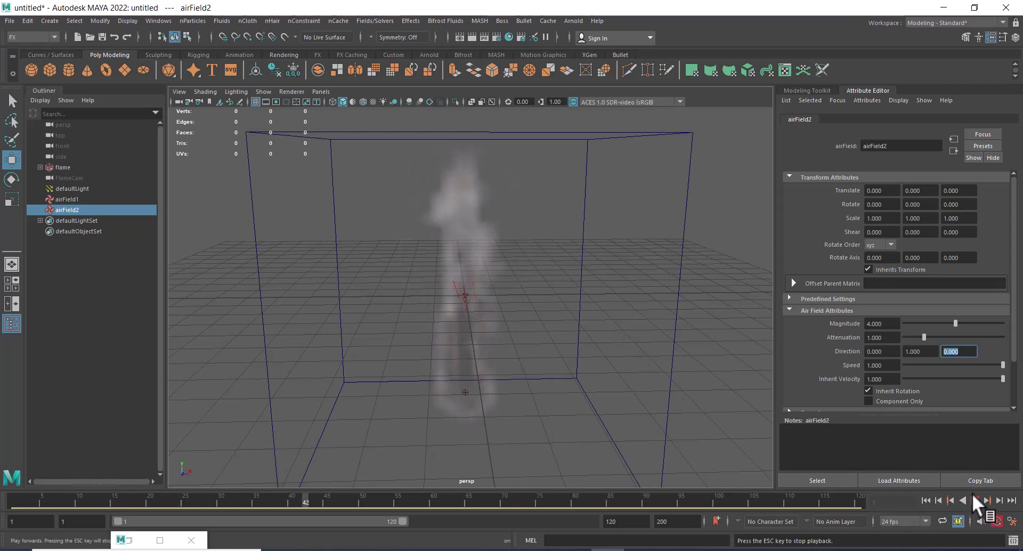
click(972, 497)
Set the air field's Magnitude to 10 and Direction to 1, 0, 0
drag(893, 325, 824, 324)
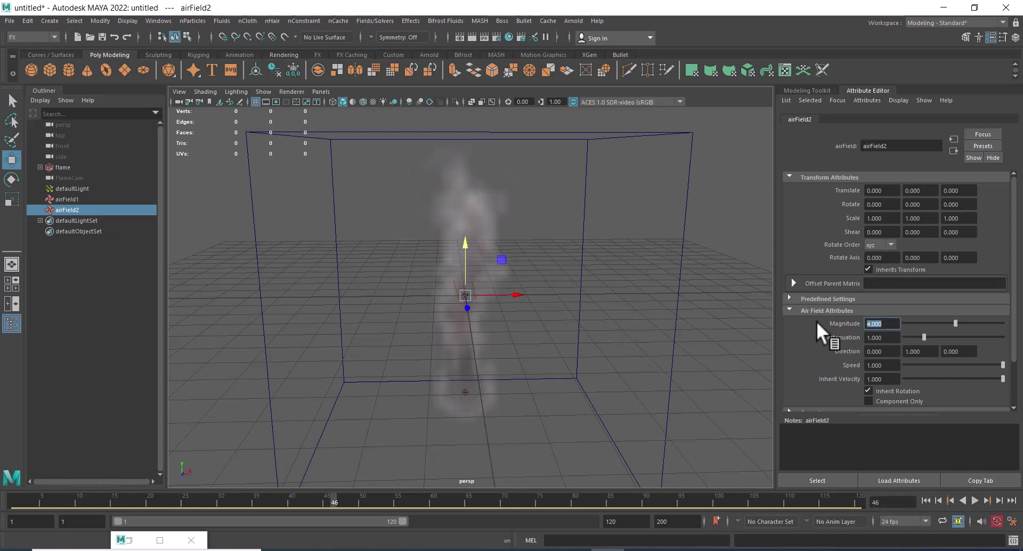
text(10)
key(Return)
drag(891, 354, 768, 334)
text(1)
key(Return)
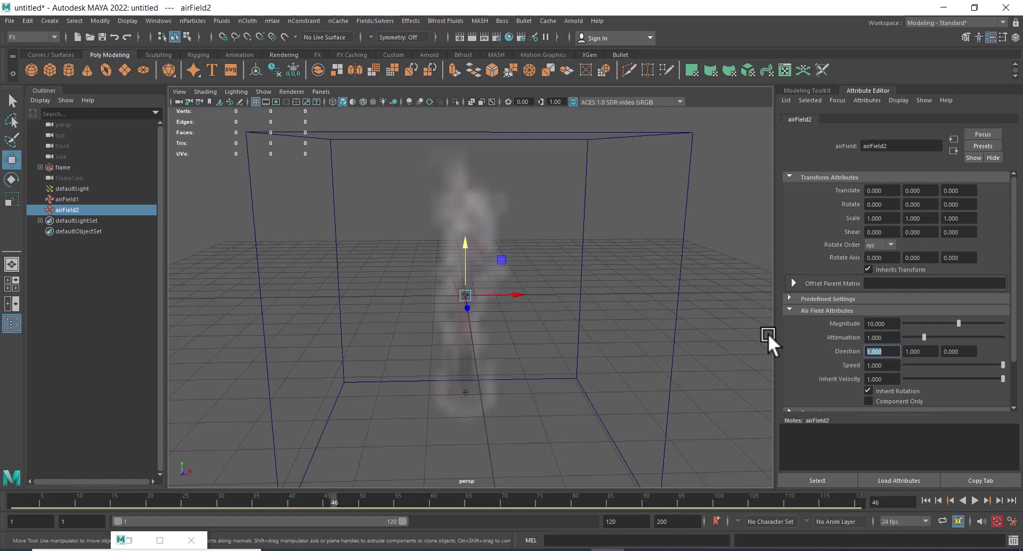
key(Tab)
text(0)
key(Return)
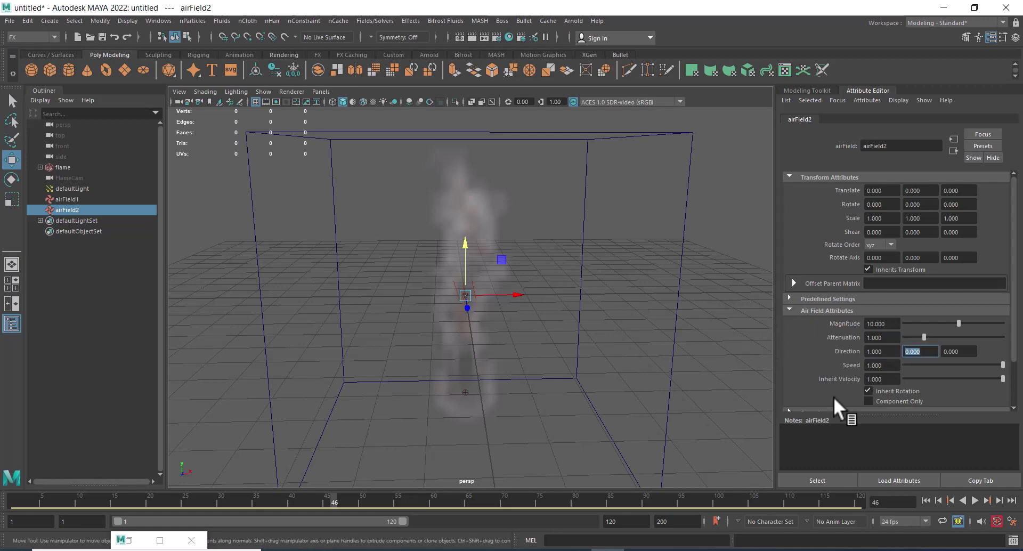
Replay the simulation from the start and follow the bent smoke in the view
click(928, 501)
click(974, 499)
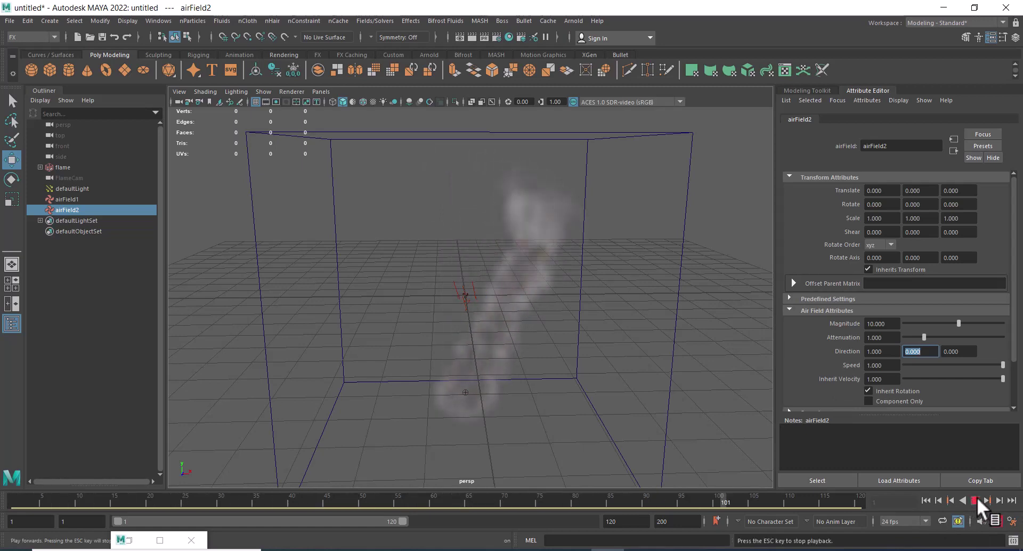
alt+middle_drag(671, 385, 599, 277)
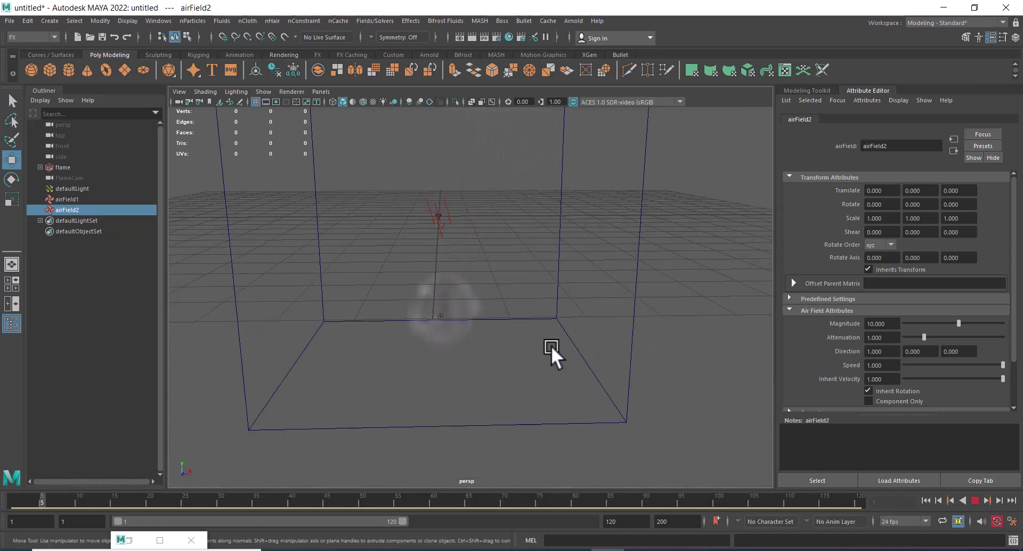
mouse_move(550, 345)
alt+mouse_down()
mouse_move(560, 374)
mouse_move(571, 373)
alt+mouse_up()
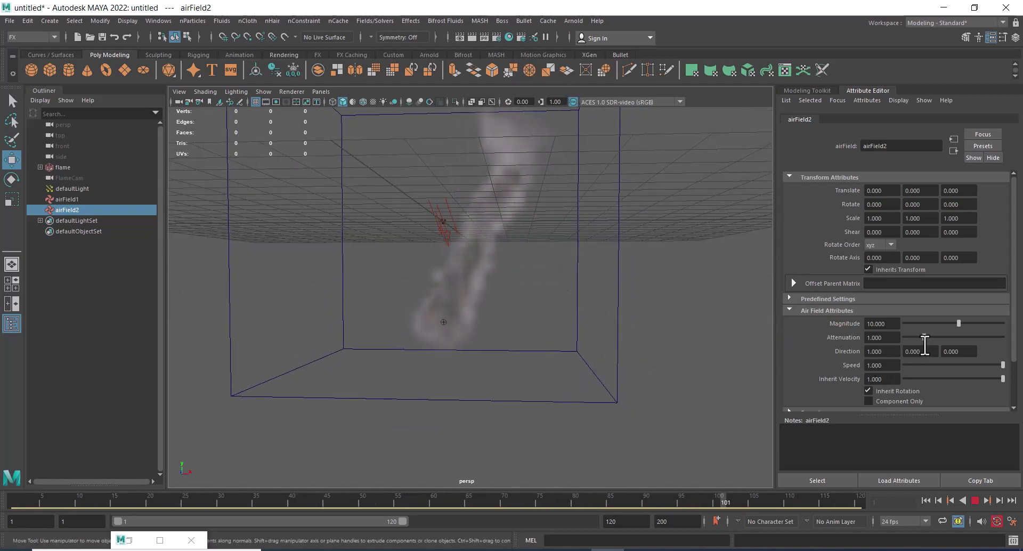
Move airField2 left along X to -2.825 and replay the simulation to frame 61
click(975, 500)
scroll(519, 231, up, 1)
mouse_move(504, 227)
alt+mouse_down()
mouse_move(504, 213)
mouse_move(468, 204)
mouse_move(379, 204)
alt+mouse_up()
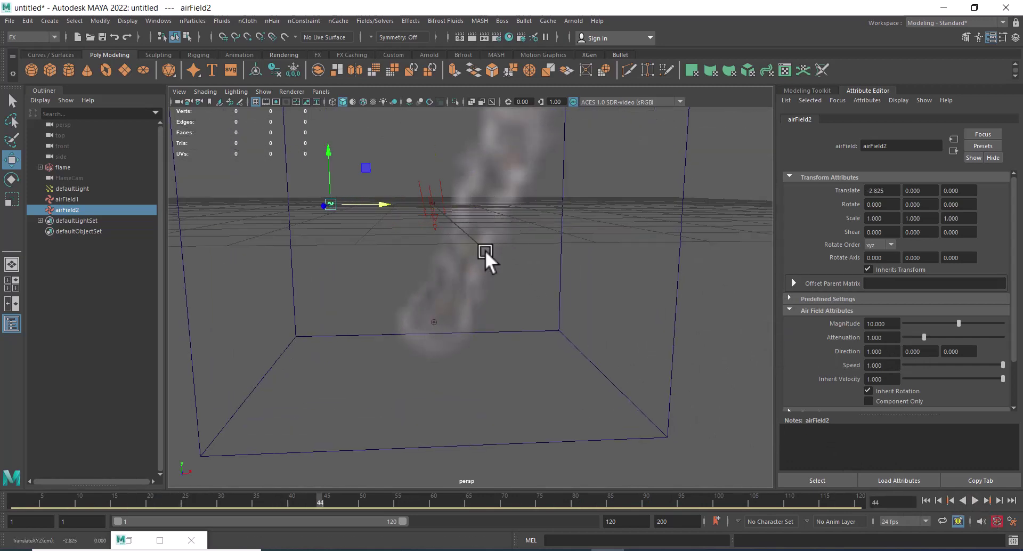
click(925, 500)
click(974, 500)
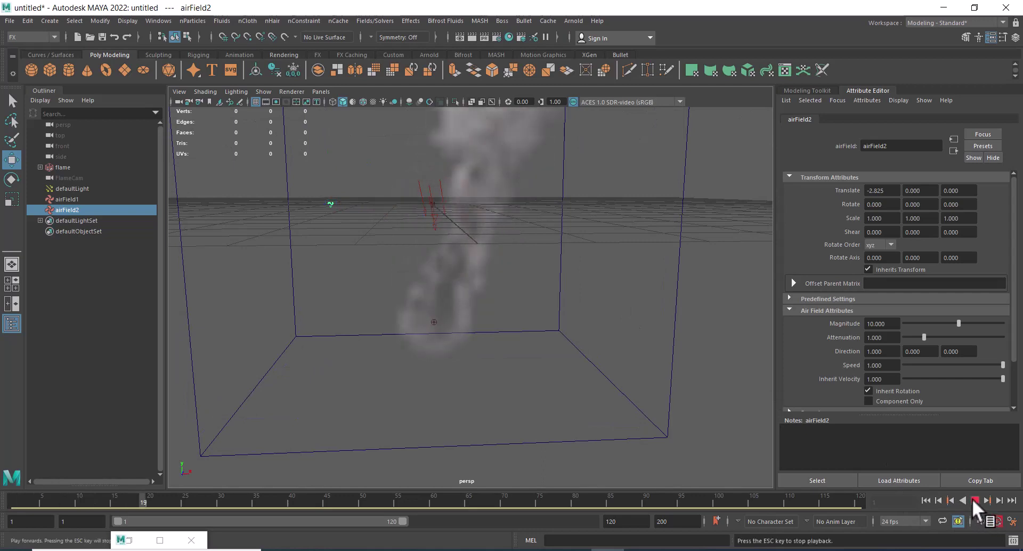
click(974, 500)
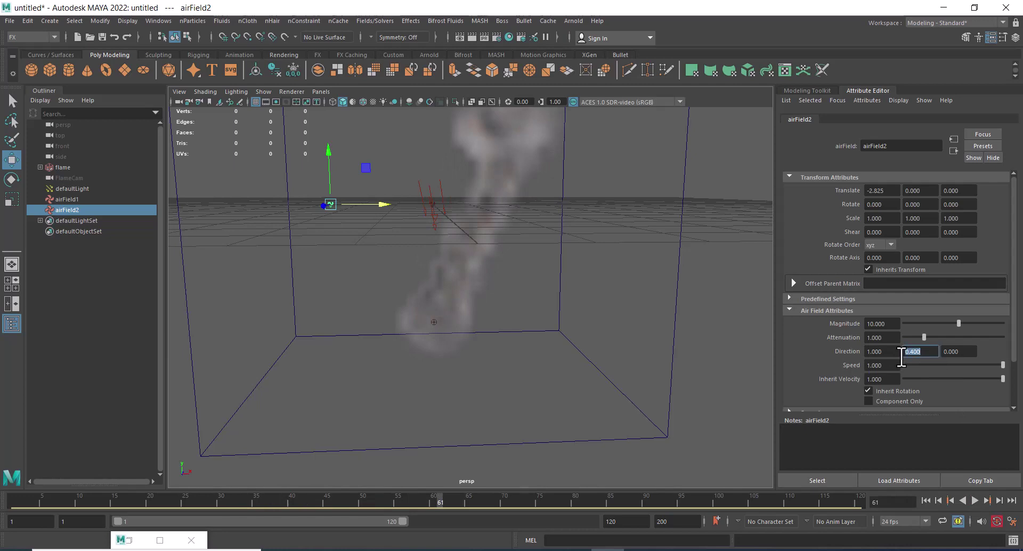
Replay with the updated direction and pull the view back onto the rising smoke
click(925, 500)
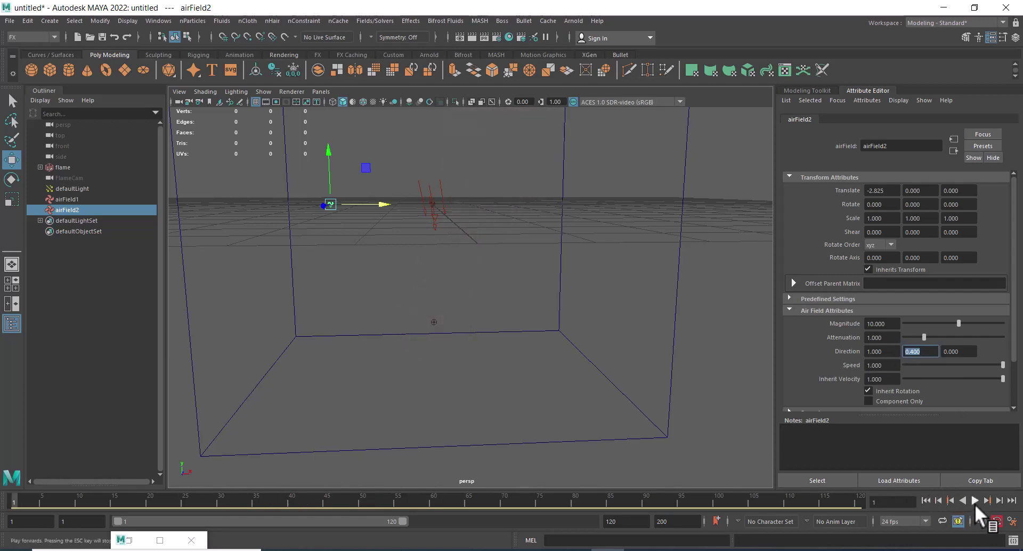
click(974, 500)
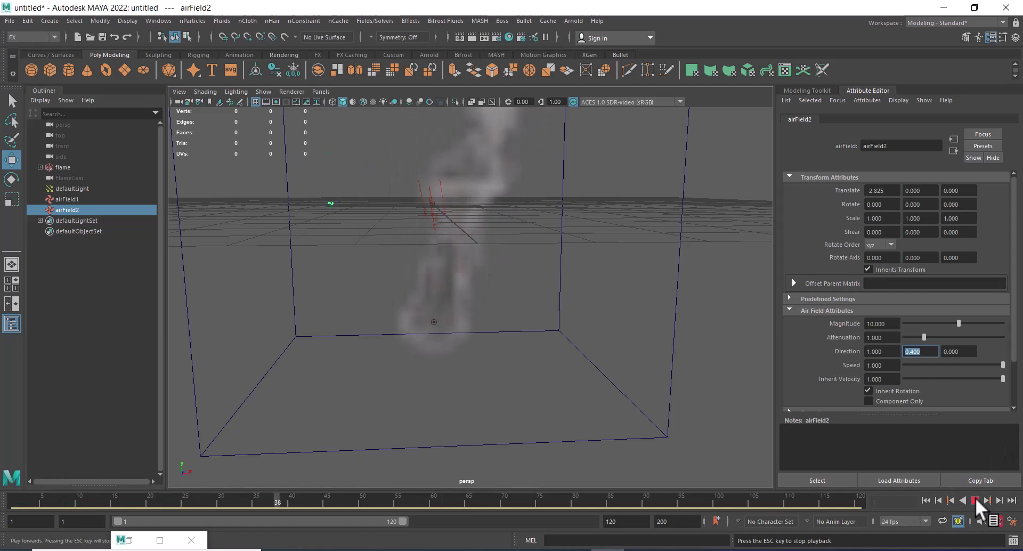
alt+right_drag(625, 341, 529, 278)
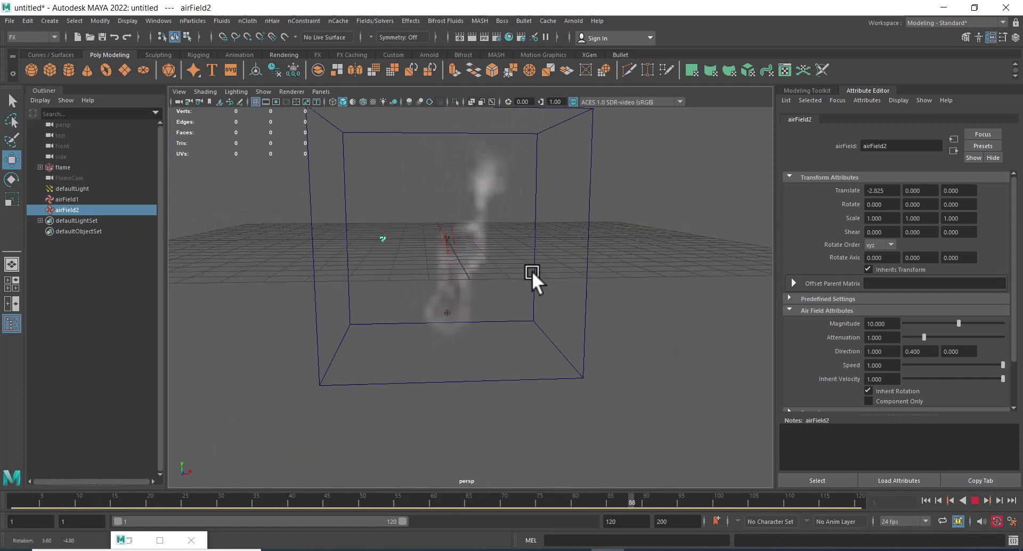
alt+drag(529, 279, 557, 283)
Set airField2's Direction X to 2 and its Attenuation to 0
double_click(881, 351)
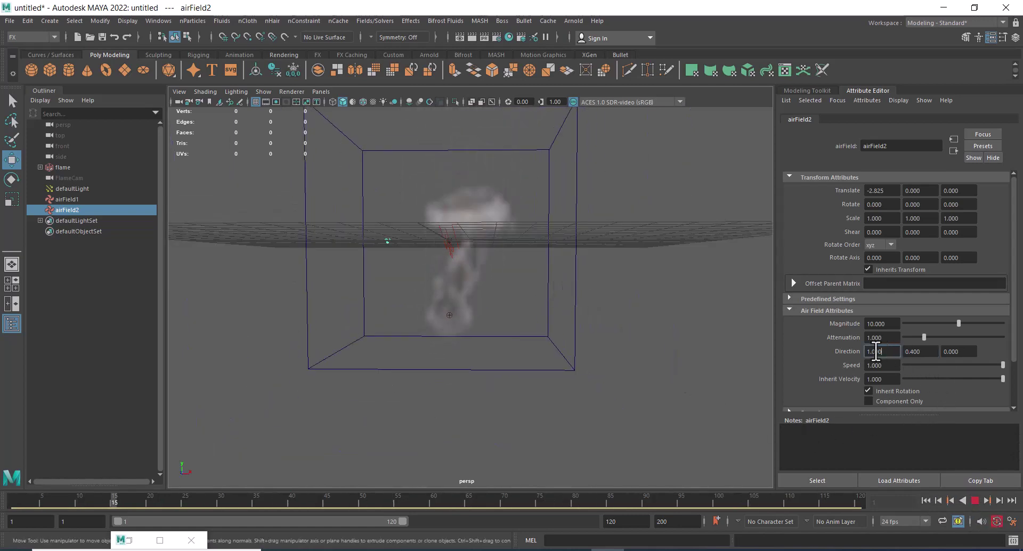
text(2)
key(Return)
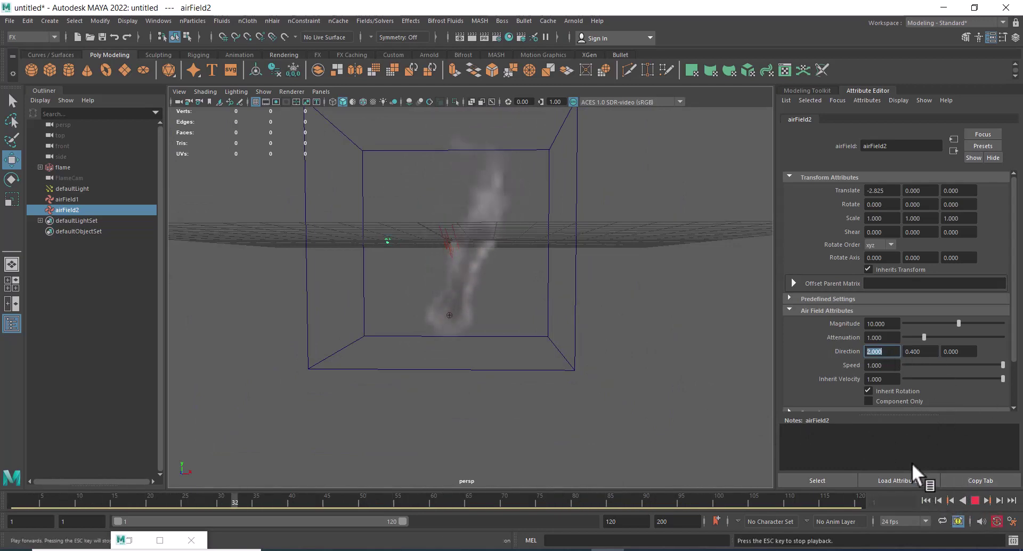
scroll(636, 359, up, 4)
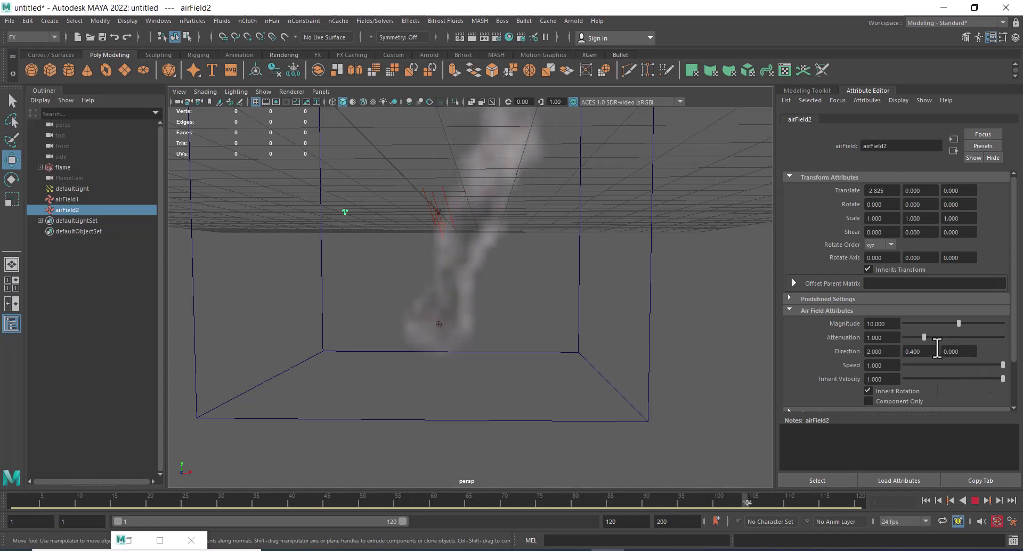
drag(923, 336, 901, 335)
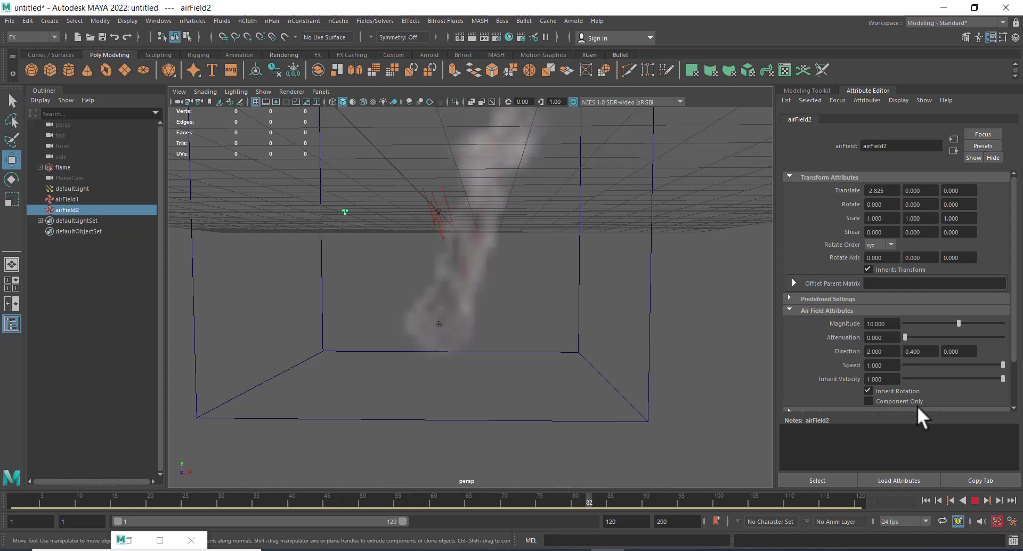
Rewind and replay the smoke to frame 60, orbiting to a more level angle
click(957, 502)
click(923, 500)
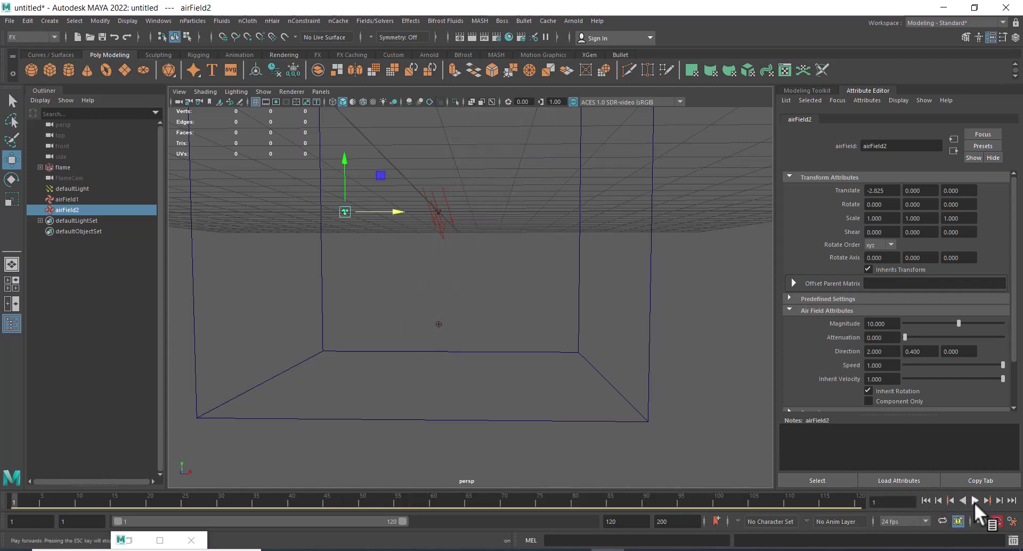
click(973, 500)
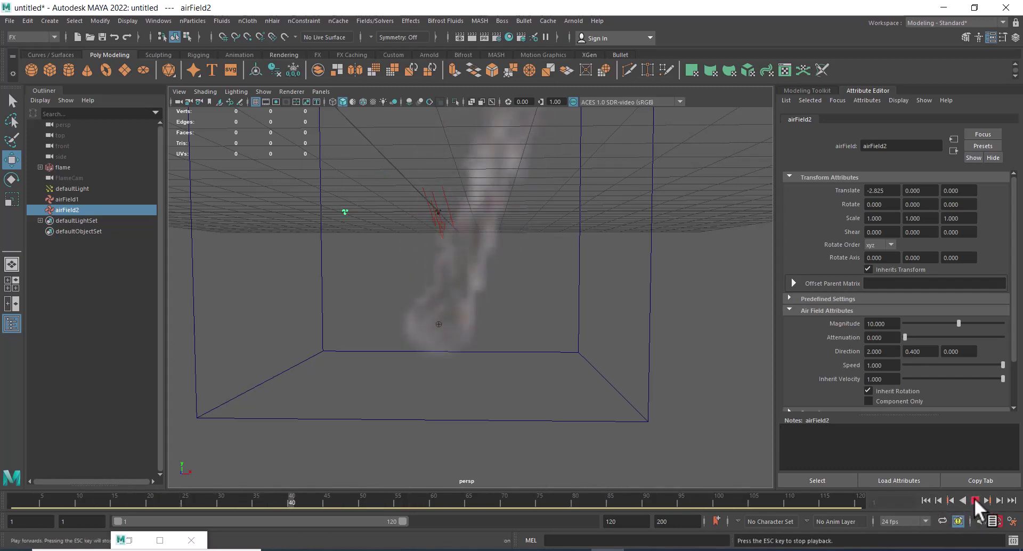
click(973, 499)
mouse_move(699, 351)
alt+mouse_down()
mouse_move(586, 287)
mouse_move(580, 308)
mouse_move(576, 263)
mouse_move(601, 273)
alt+mouse_up()
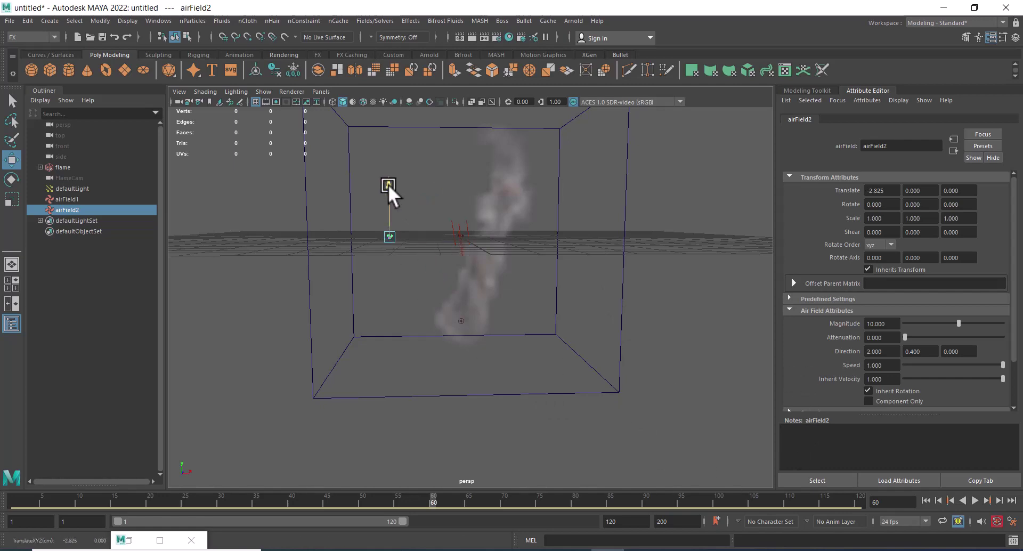
Lower airField2 along Y, replay, and set its Magnitude to 20
mouse_move(388, 184)
mouse_down()
mouse_move(386, 245)
mouse_move(386, 237)
mouse_up()
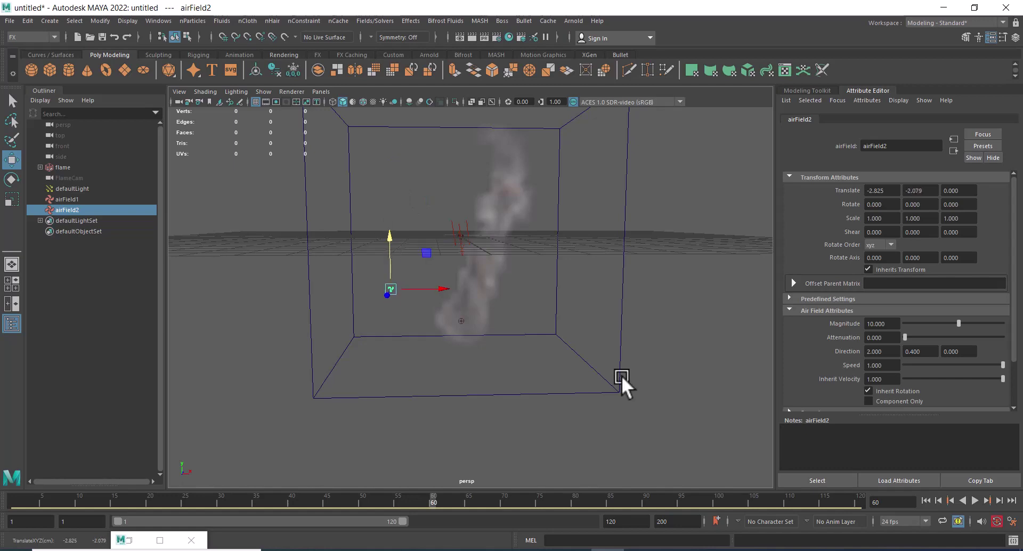
click(939, 500)
click(974, 500)
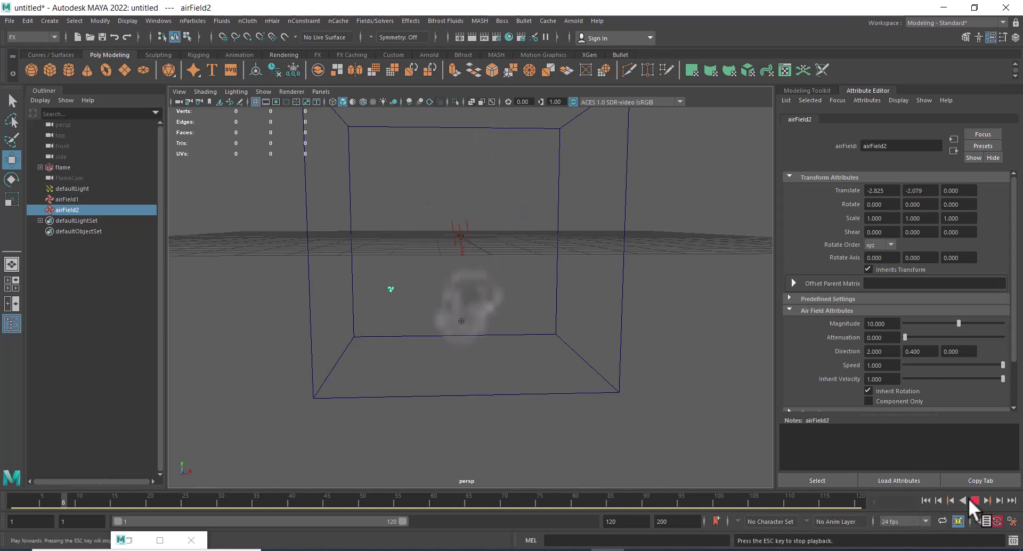
click(887, 323)
text(20)
key(Return)
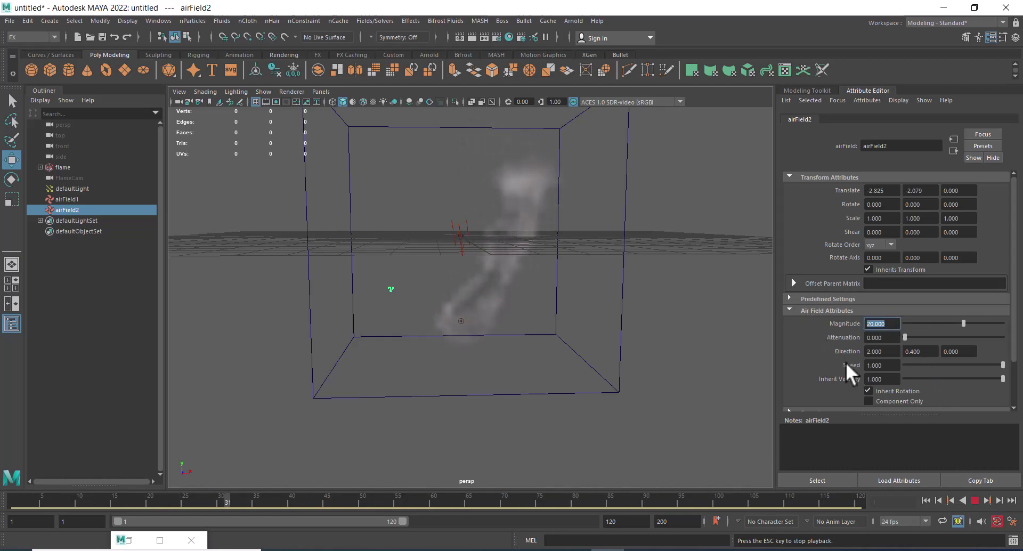
Set airField2's Direction to 2, 0, 0 and stop playback at frame 22
click(927, 353)
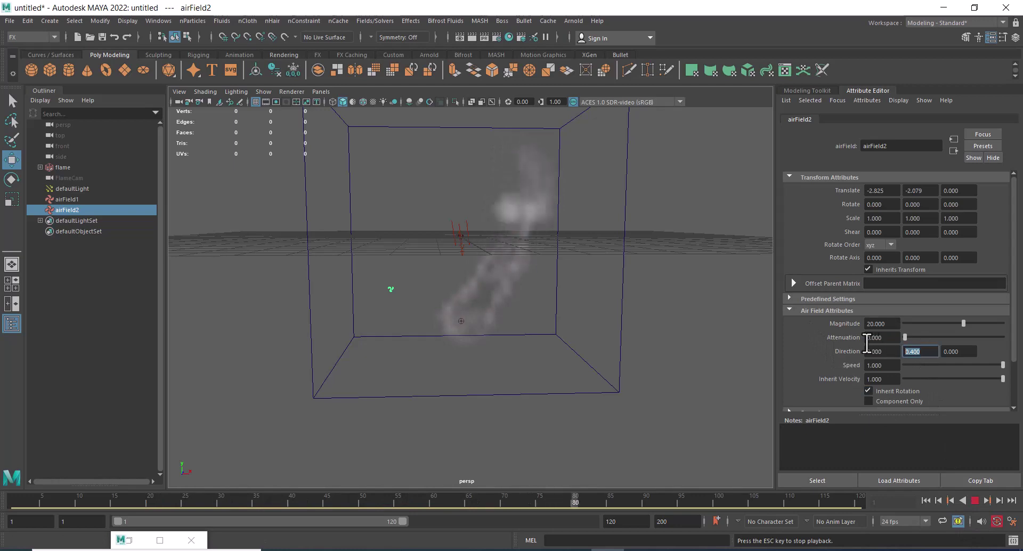
text(5)
key(Return)
text(1)
key(Return)
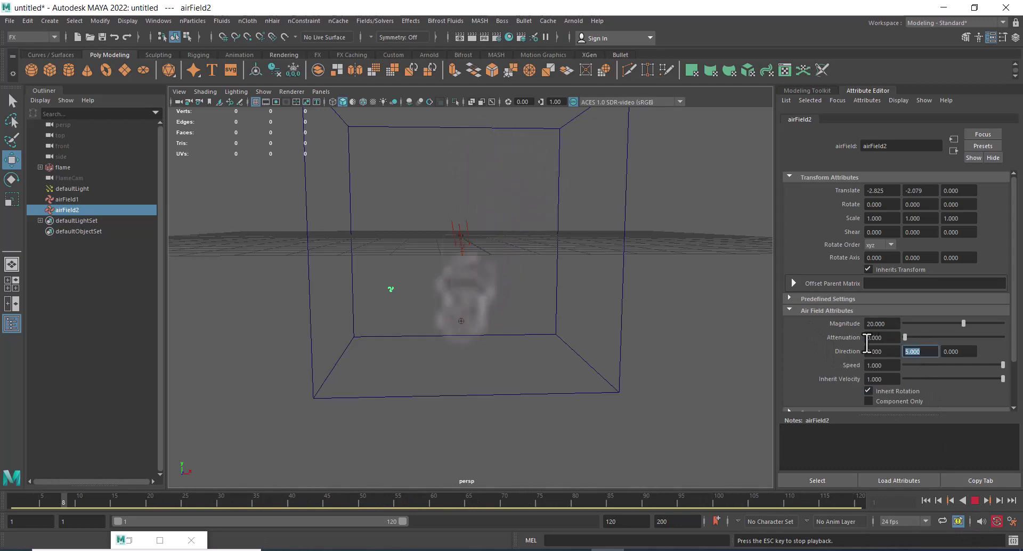
click(868, 351)
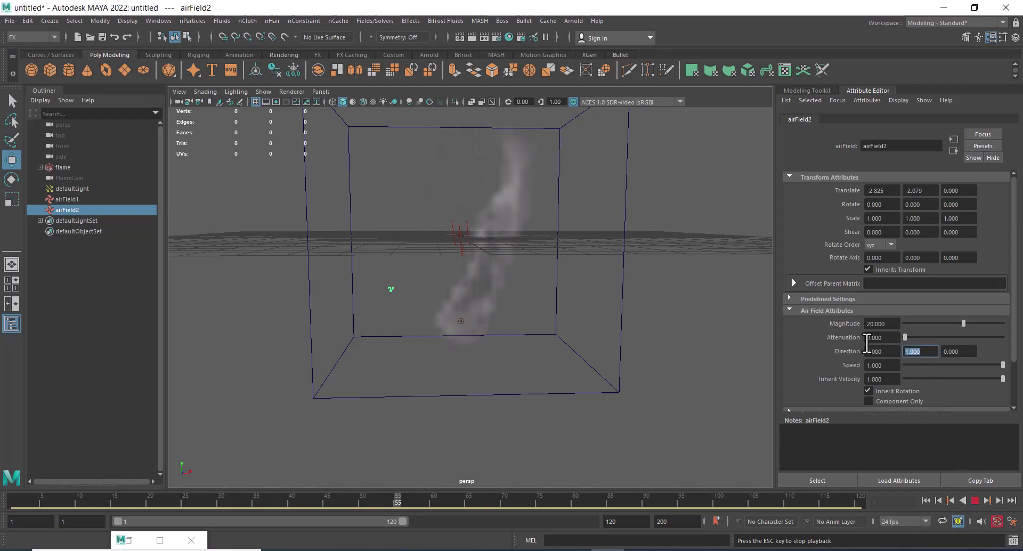
text(2)
key(Tab)
text(0)
key(Return)
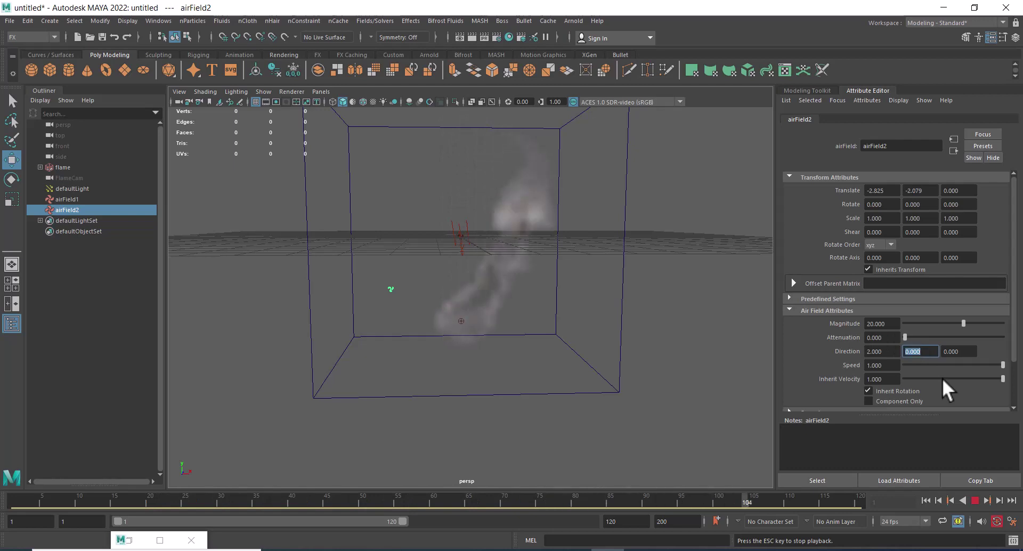
click(975, 500)
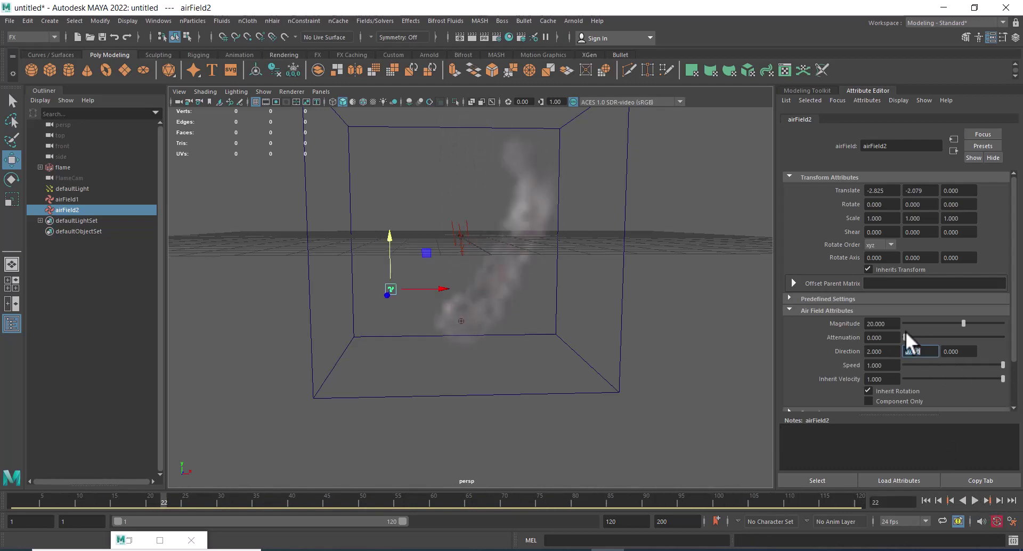
mouse_move(621, 360)
alt+mouse_down()
mouse_move(493, 340)
mouse_move(546, 350)
mouse_move(538, 373)
alt+mouse_up()
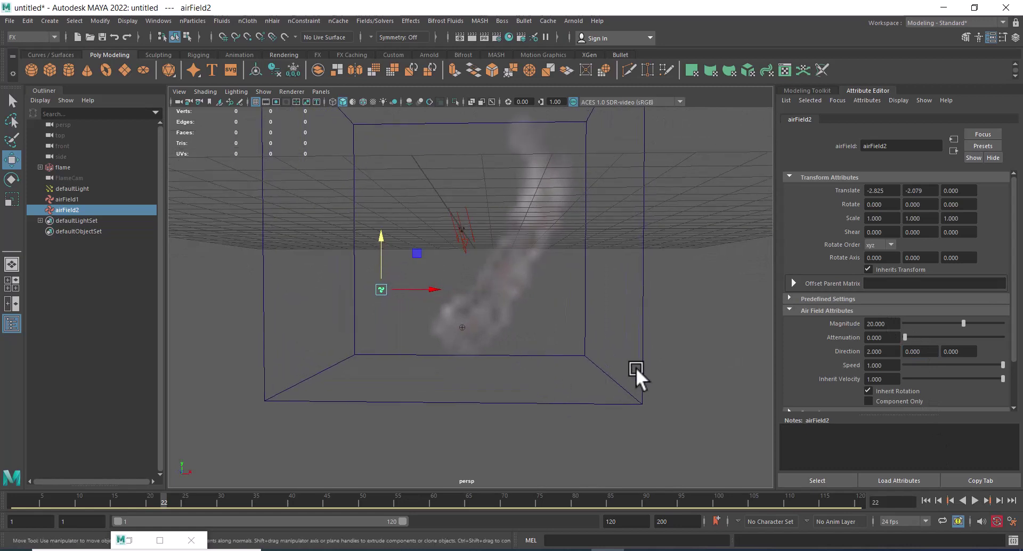
click(473, 36)
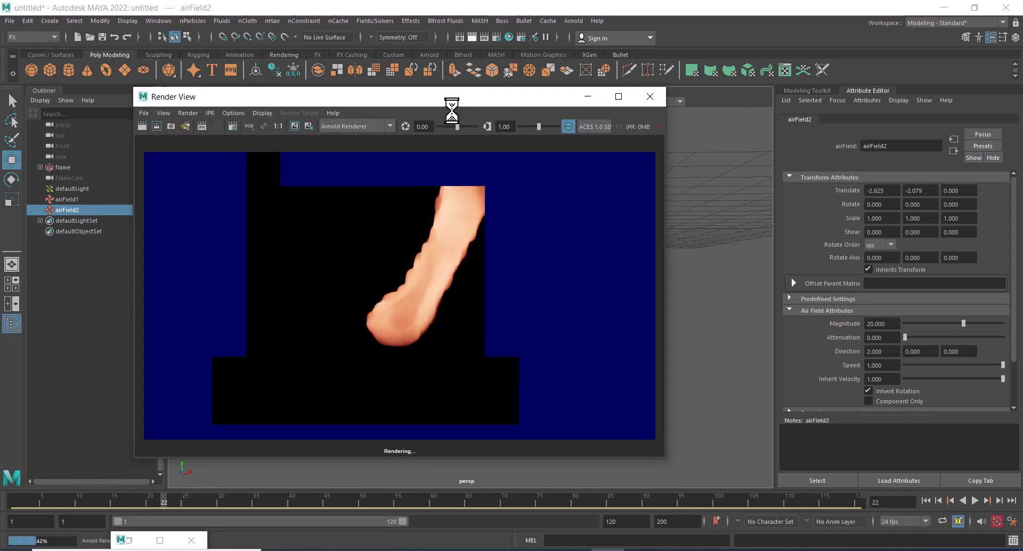
click(649, 99)
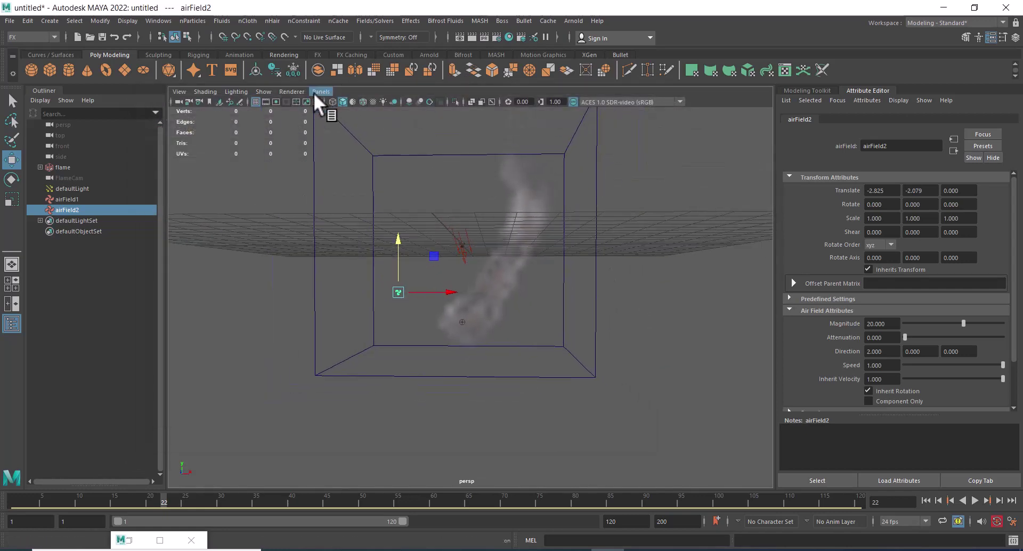
click(321, 92)
Nudge FlameCam slightly farther from the flame and test-render the first frame through it
mouse_move(340, 106)
click(457, 106)
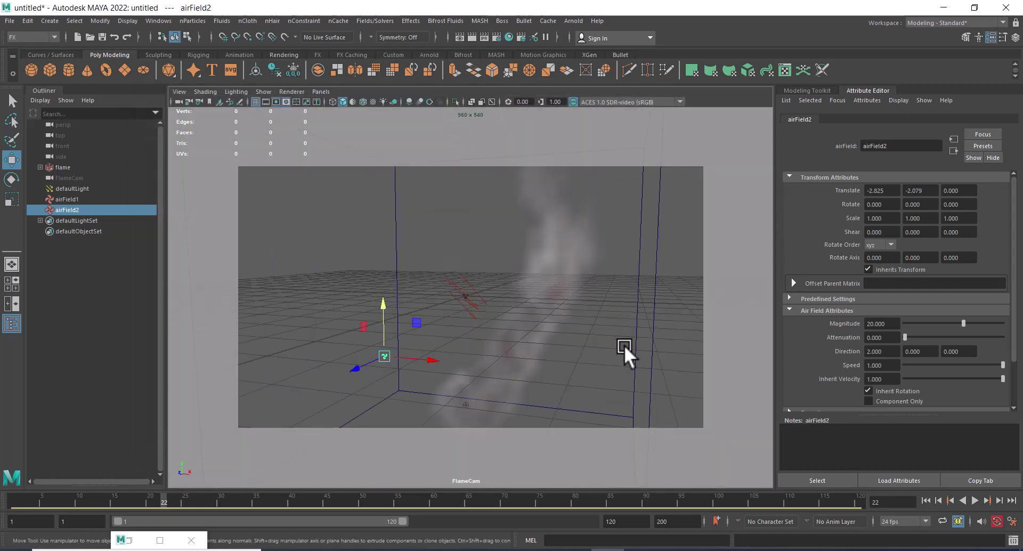
click(926, 499)
click(974, 500)
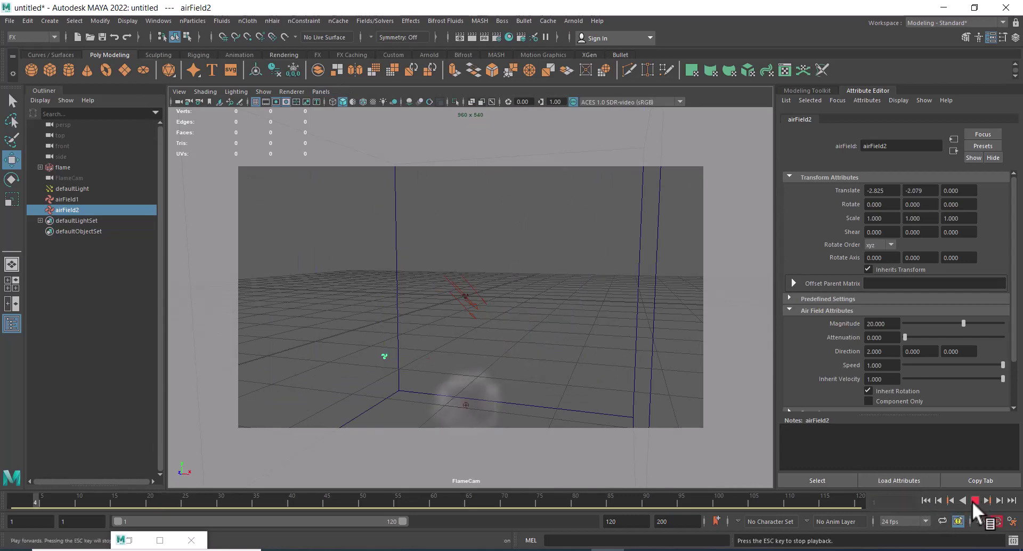
click(973, 500)
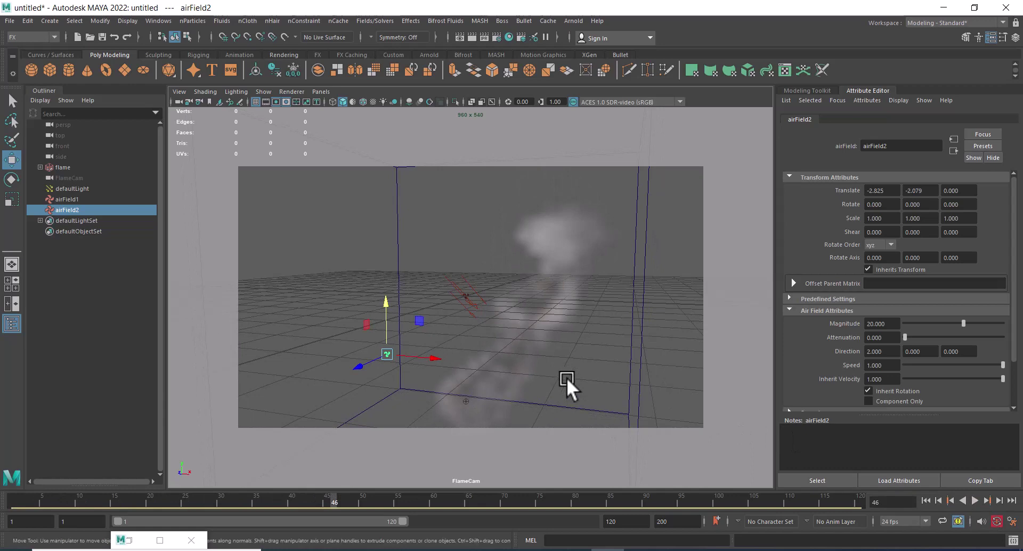
alt+right_drag(568, 377, 567, 370)
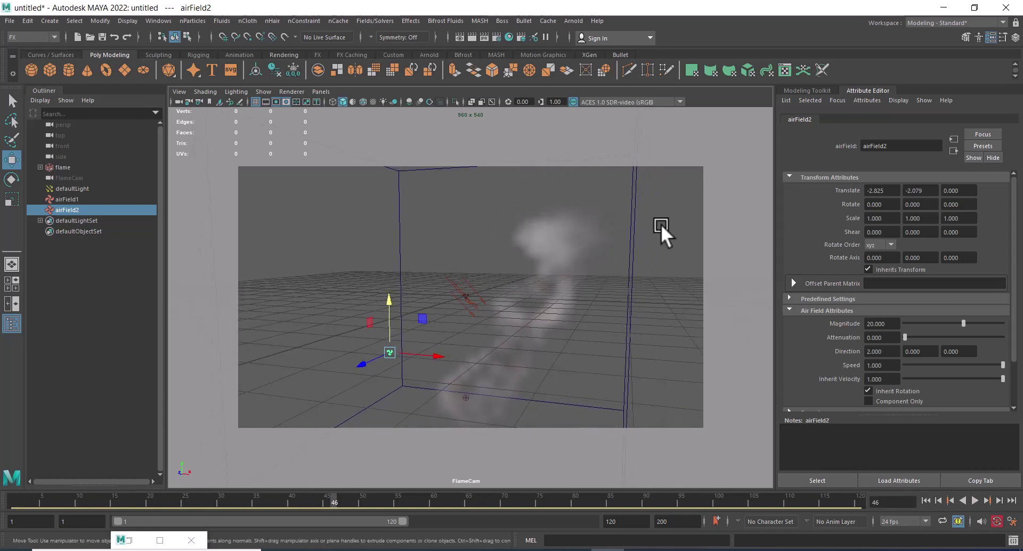
click(925, 500)
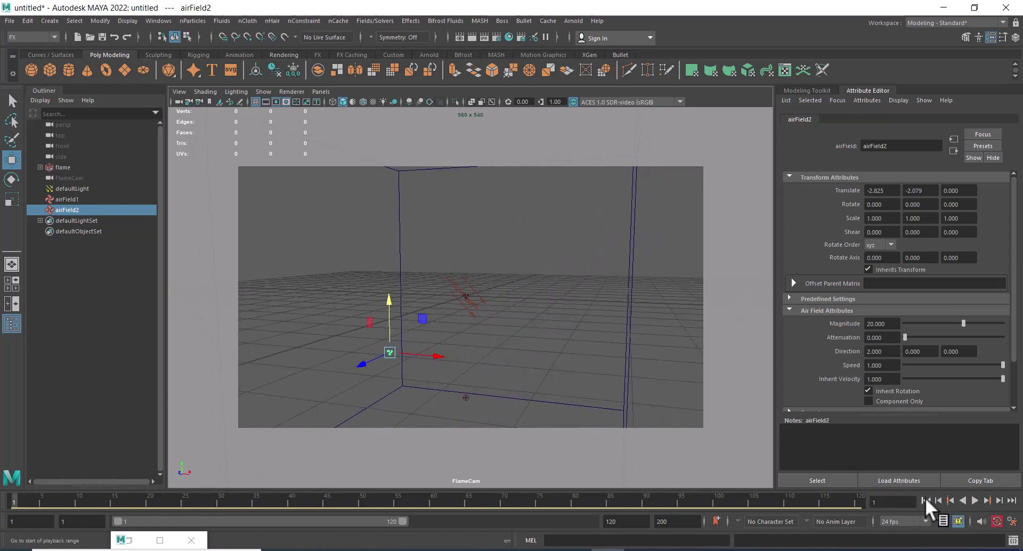
click(474, 35)
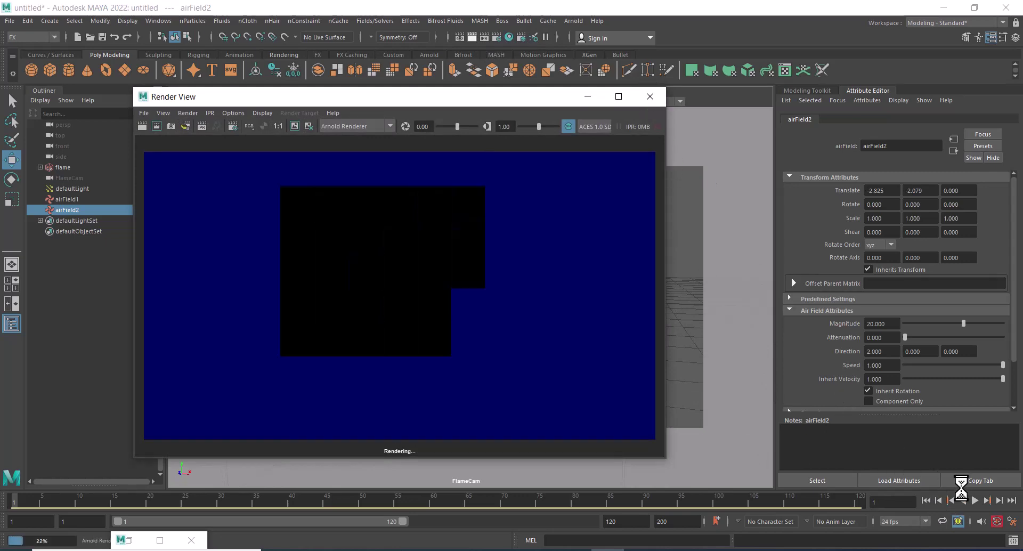
click(588, 96)
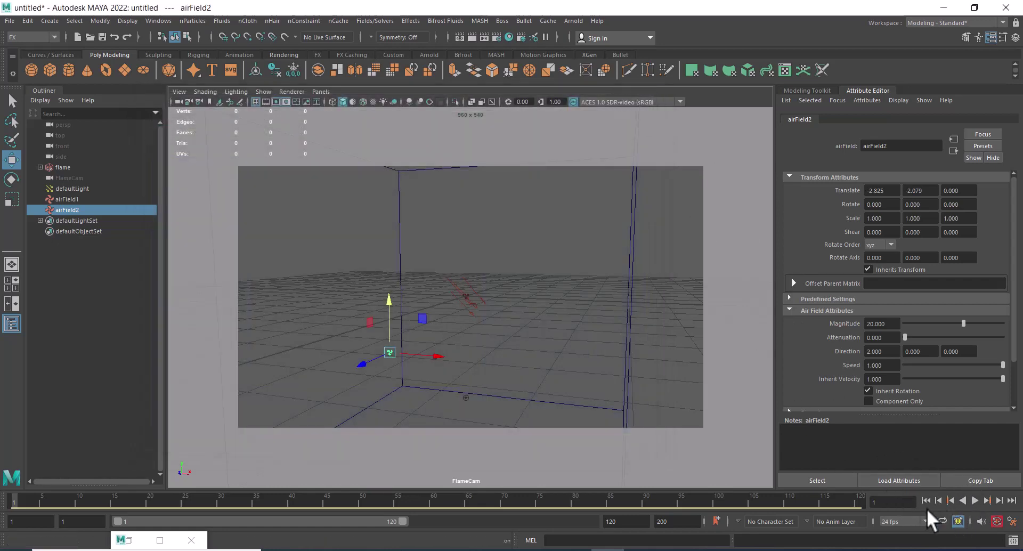
Play the simulation to frame 15 and test-render that frame through FlameCam
click(973, 498)
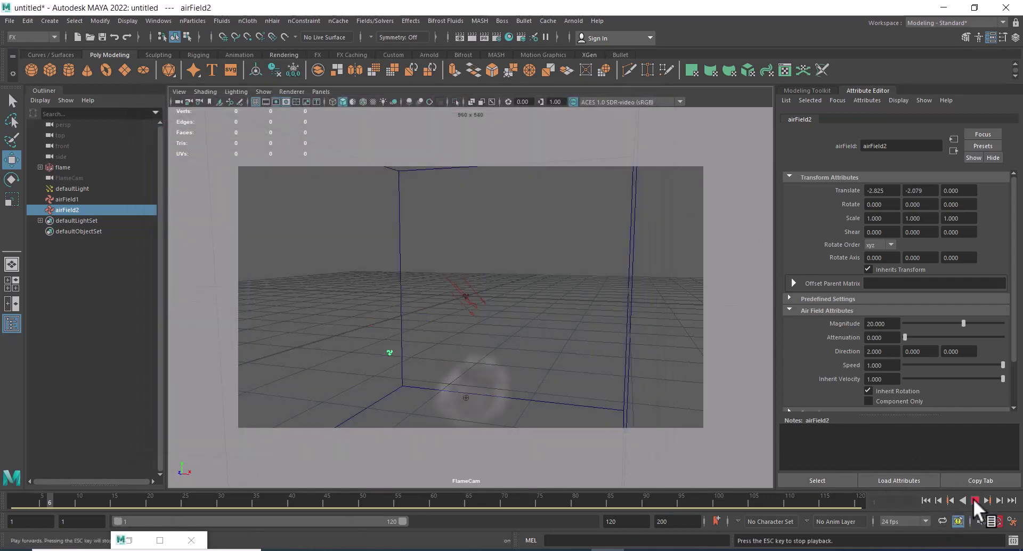
click(973, 498)
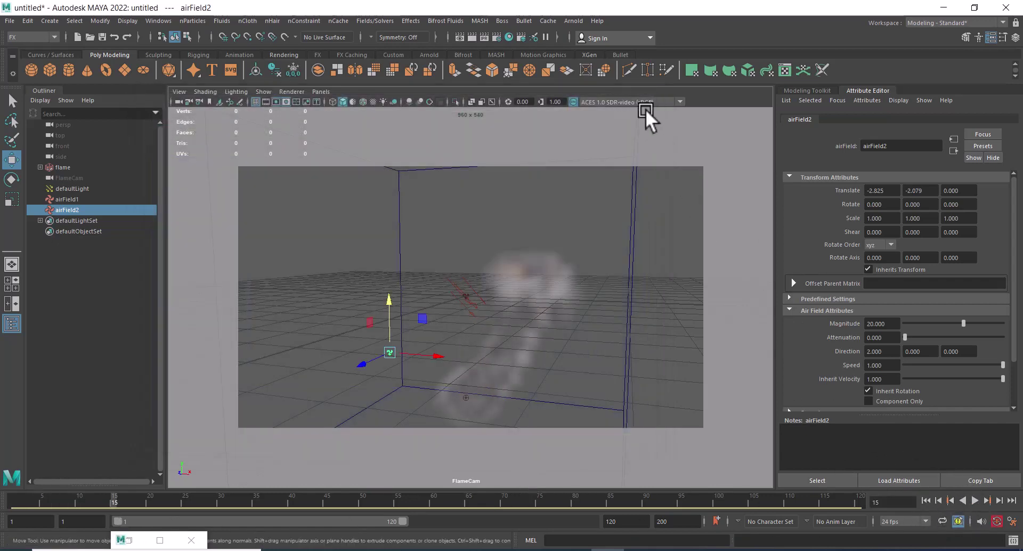
click(472, 37)
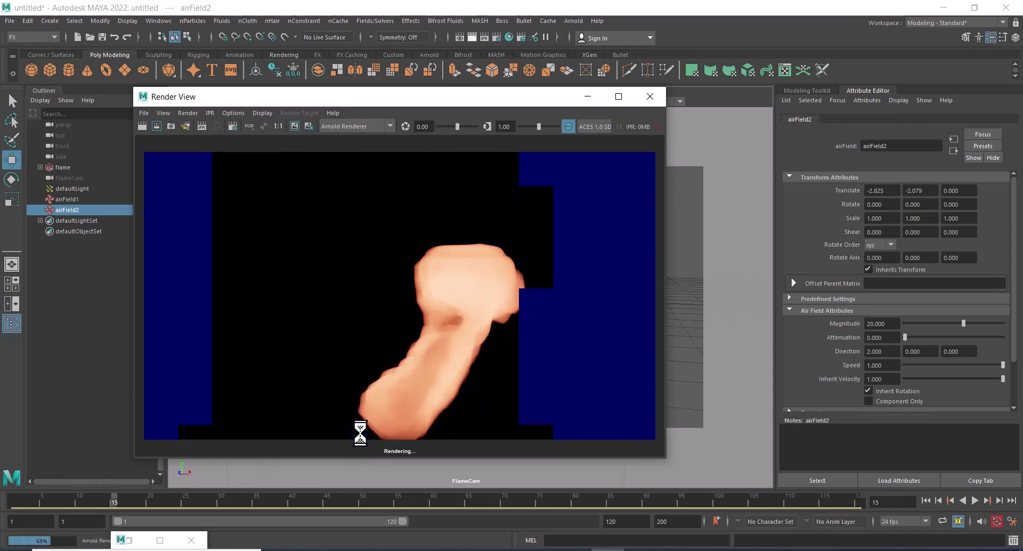
click(652, 90)
Test-render frame 39 with Arnold, then check the air field's magnitude of 20
scroll(597, 357, up, 1)
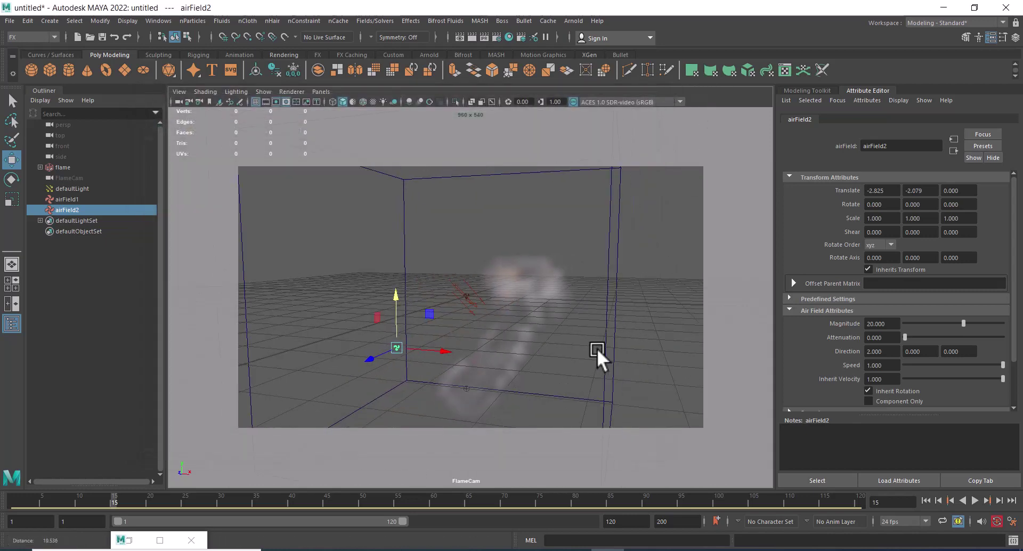
click(925, 500)
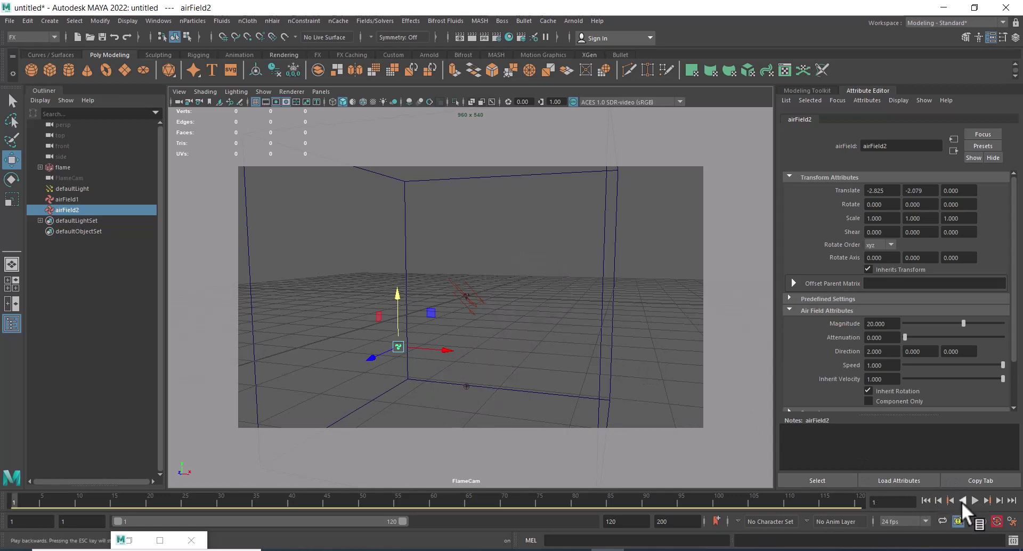
click(973, 500)
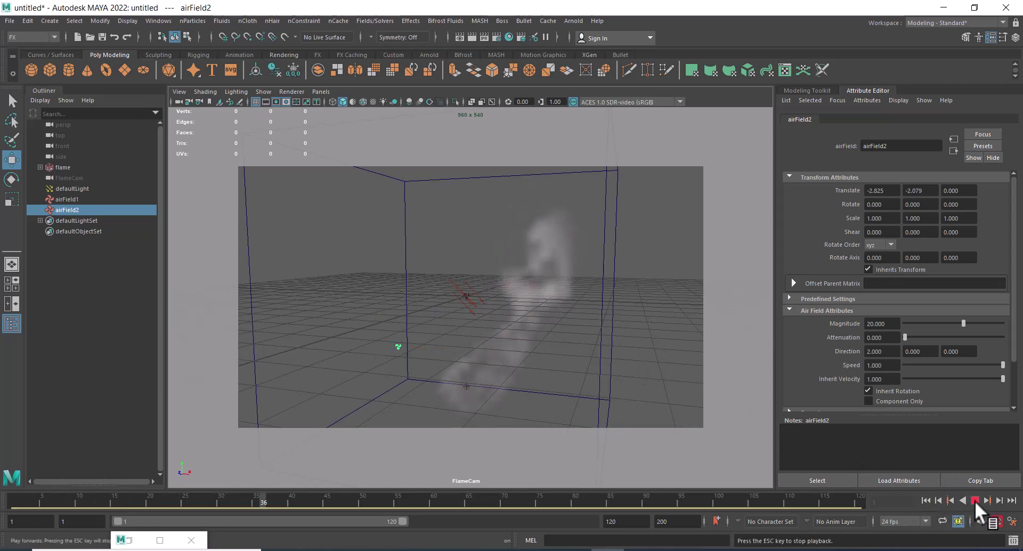
click(974, 500)
click(472, 37)
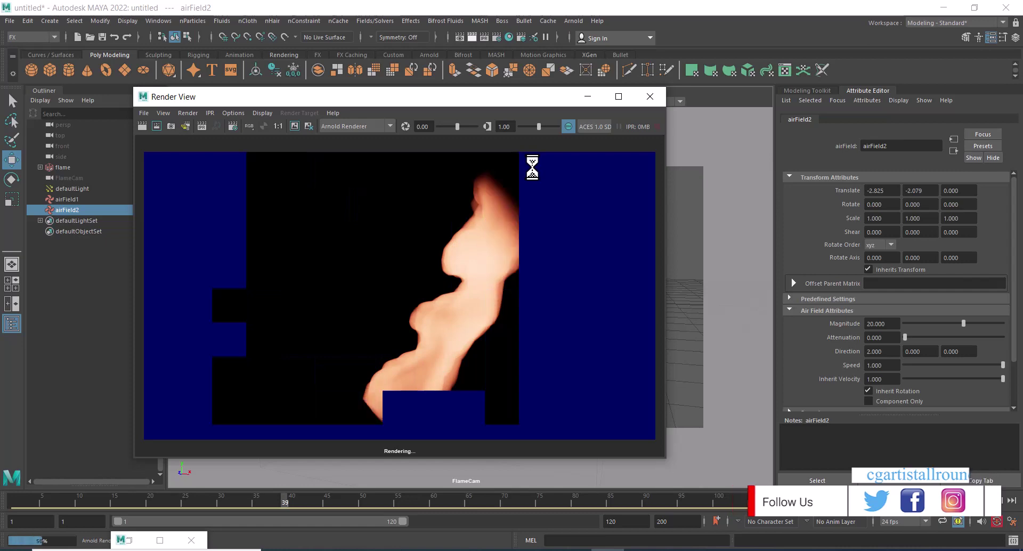
click(656, 99)
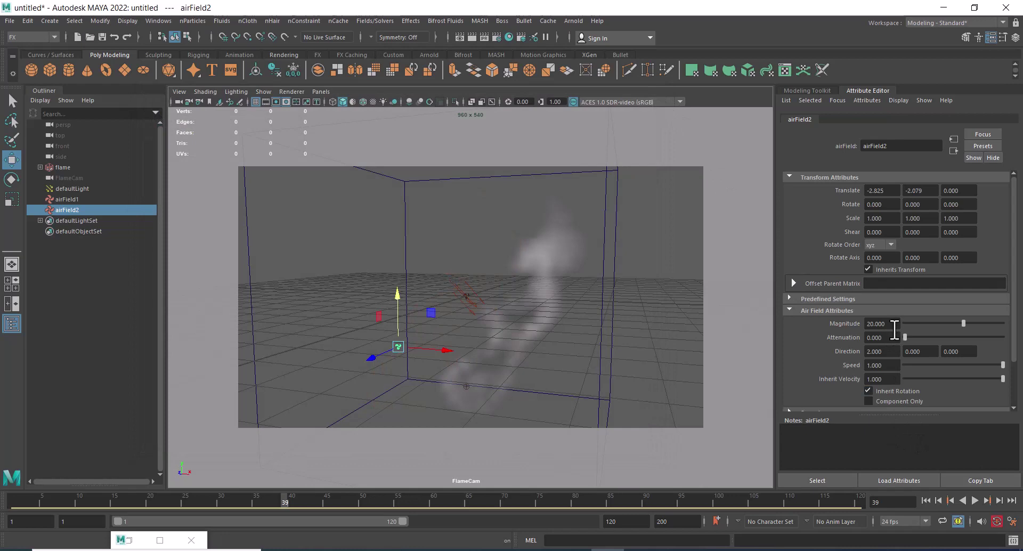
click(895, 323)
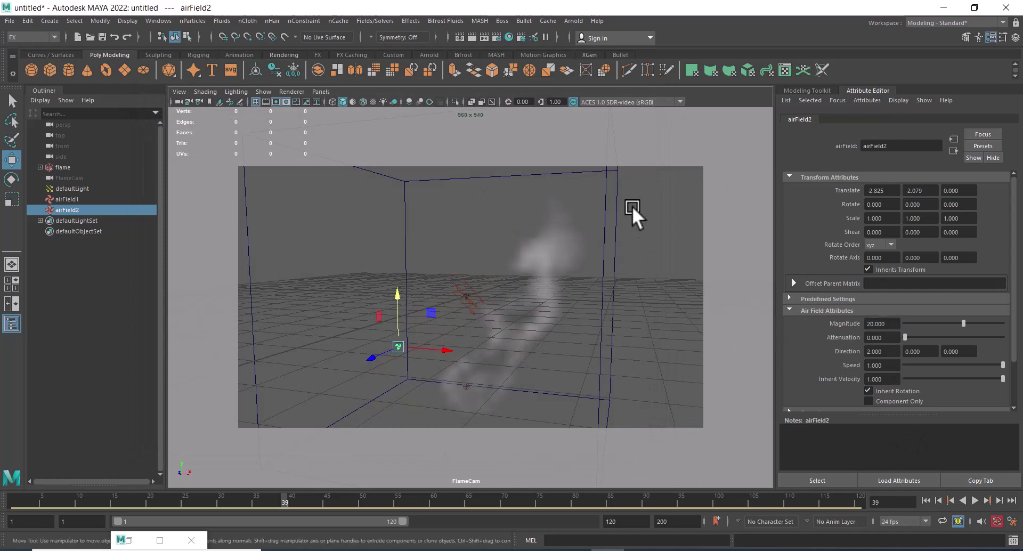
drag(632, 206, 573, 212)
Add turbulenceField1 (magnitude 5, attenuation 1) to the flame and test-render the turbulent simulation
click(410, 21)
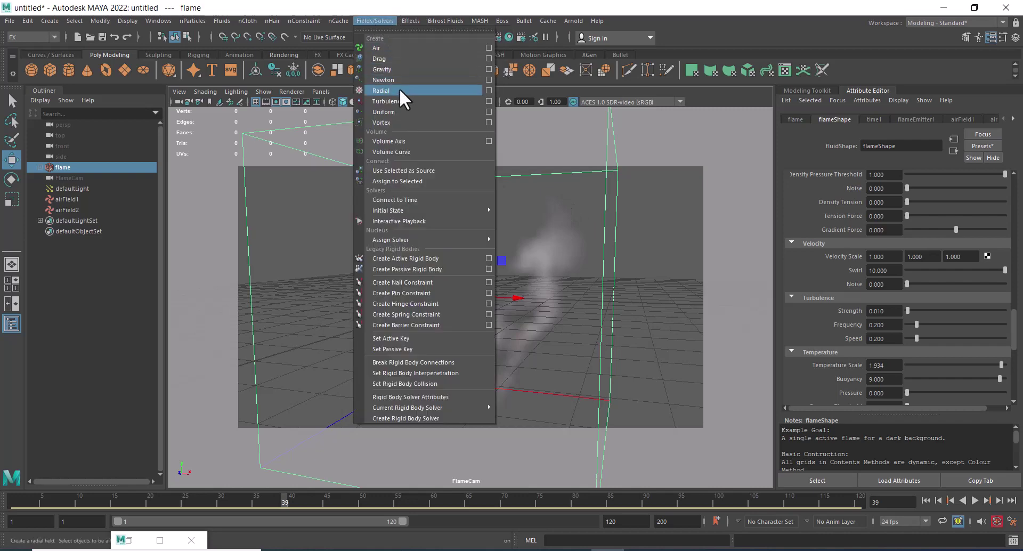
mouse_move(375, 21)
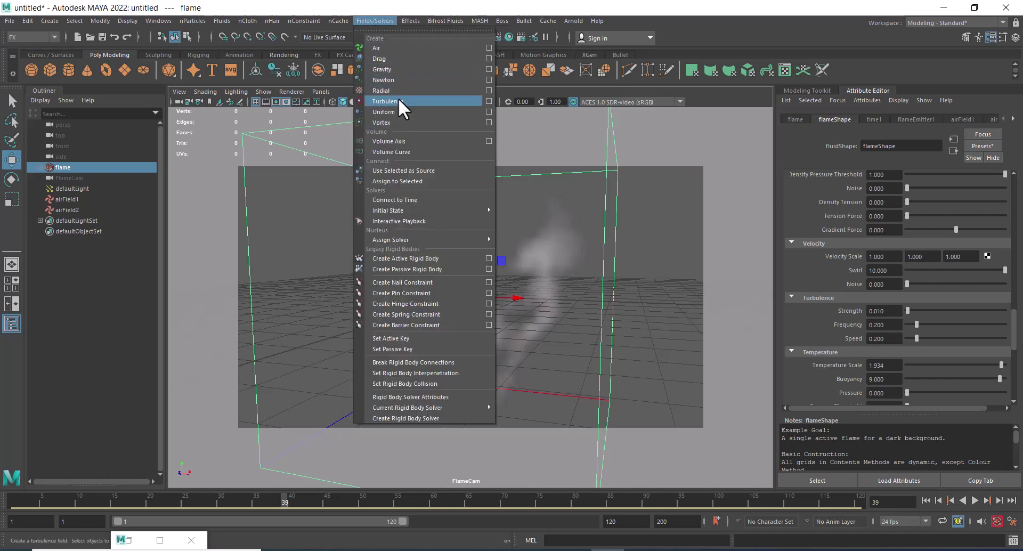
click(398, 100)
click(930, 499)
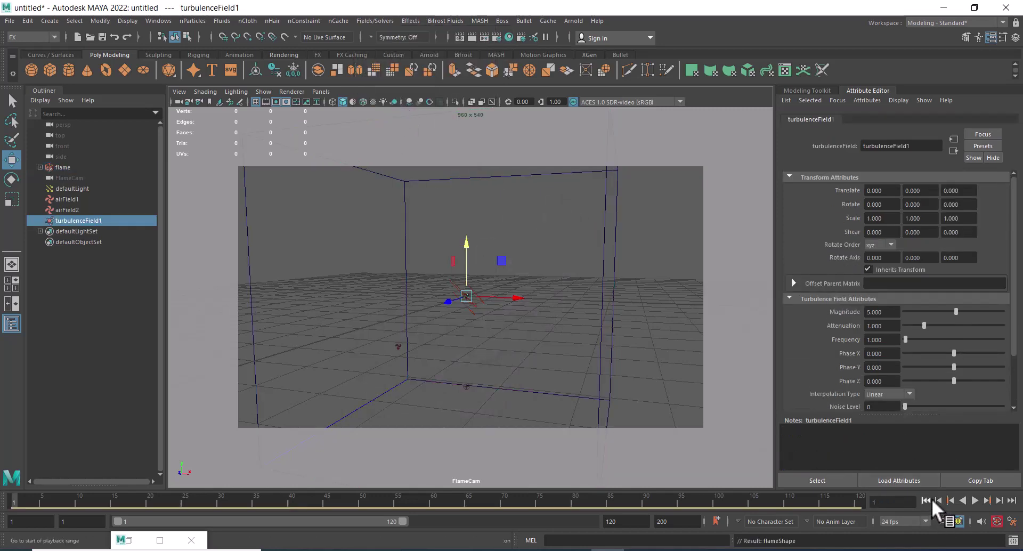
click(975, 499)
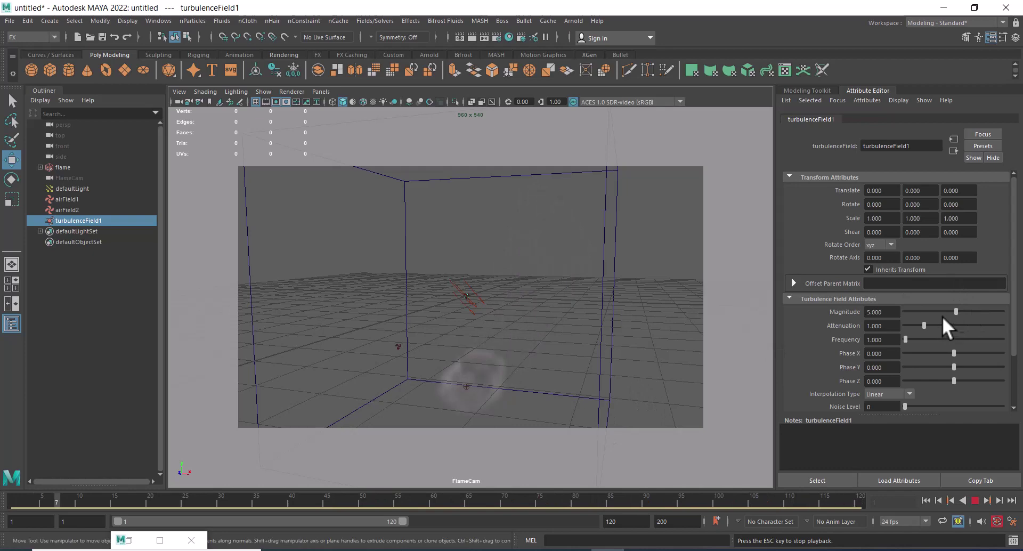
click(468, 36)
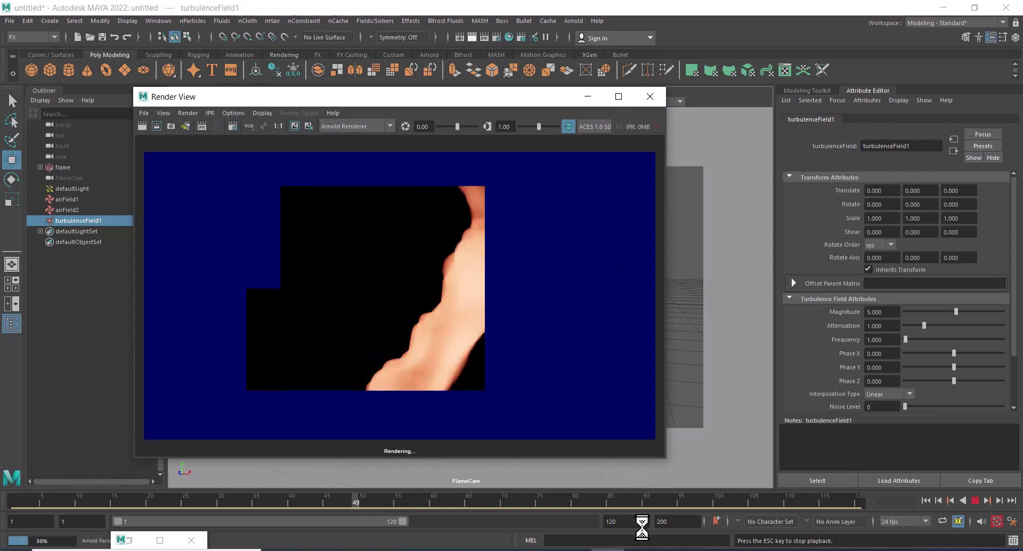
key(Escape)
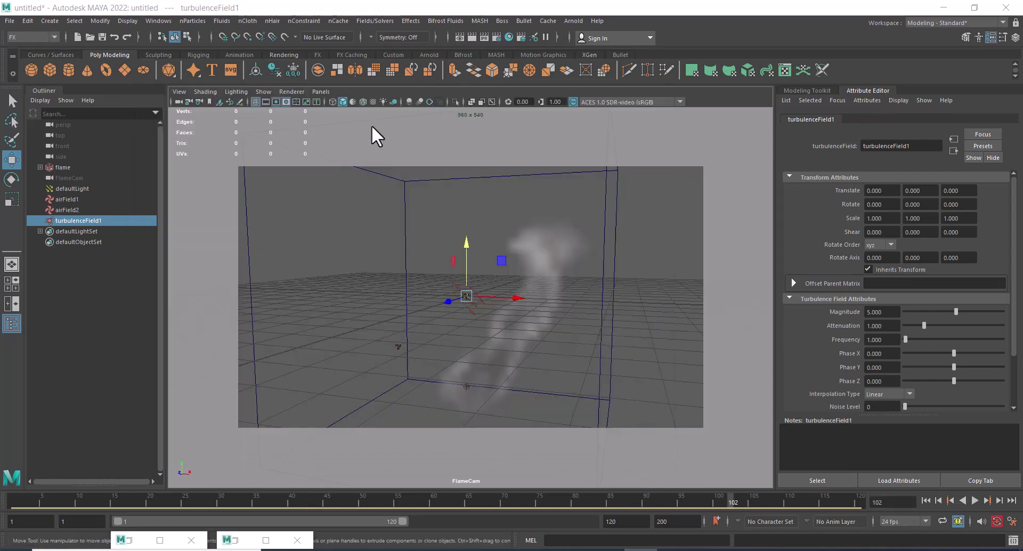
click(9, 21)
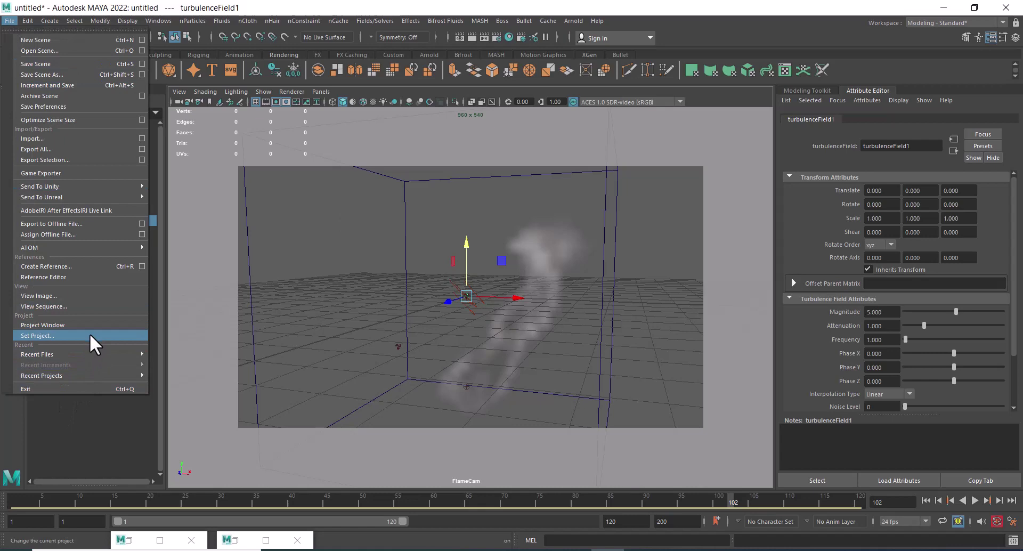
Create the project 'fire shot 2' in the SHOT 3 fire shot 2 folder and check its subfolders in File Explorer
click(102, 323)
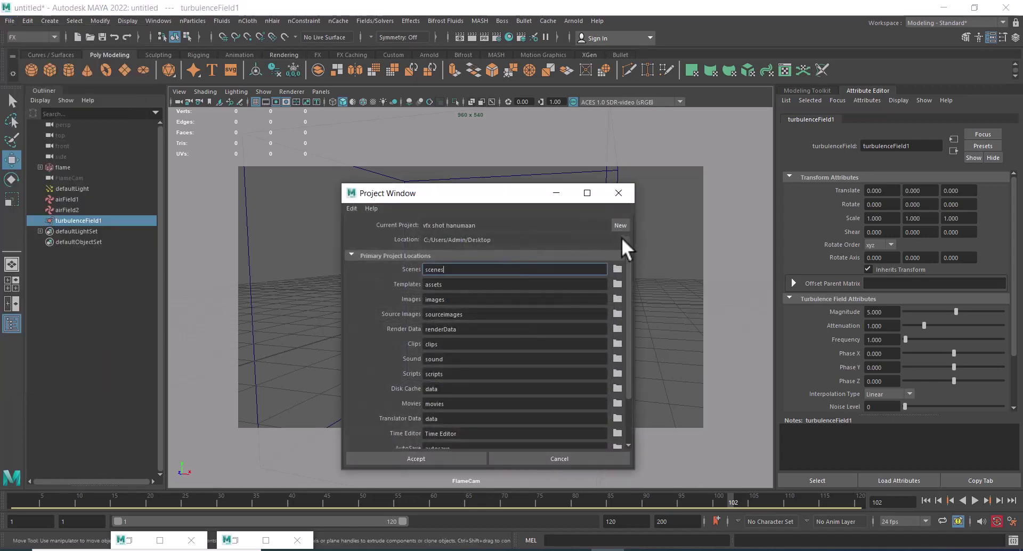
click(617, 225)
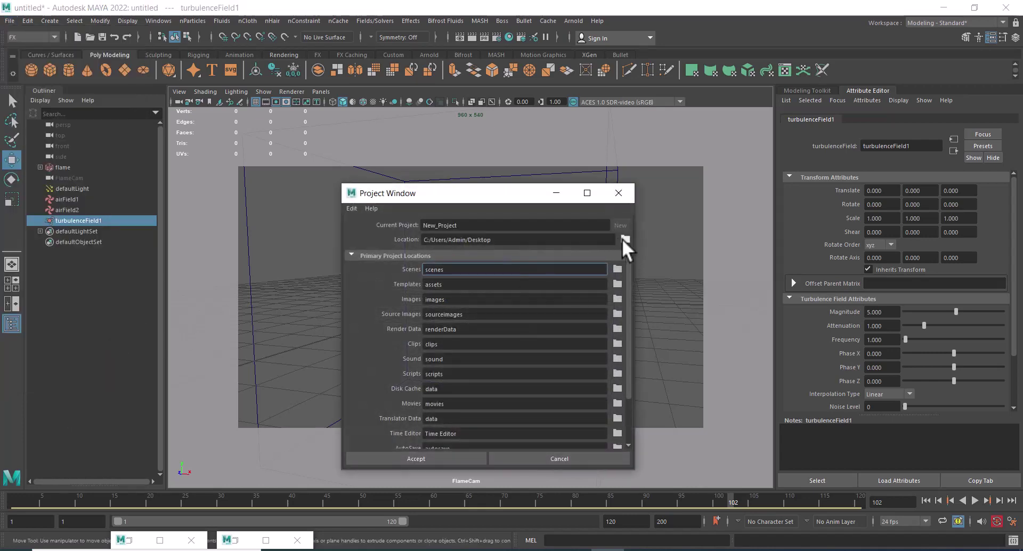
click(623, 240)
key(Return)
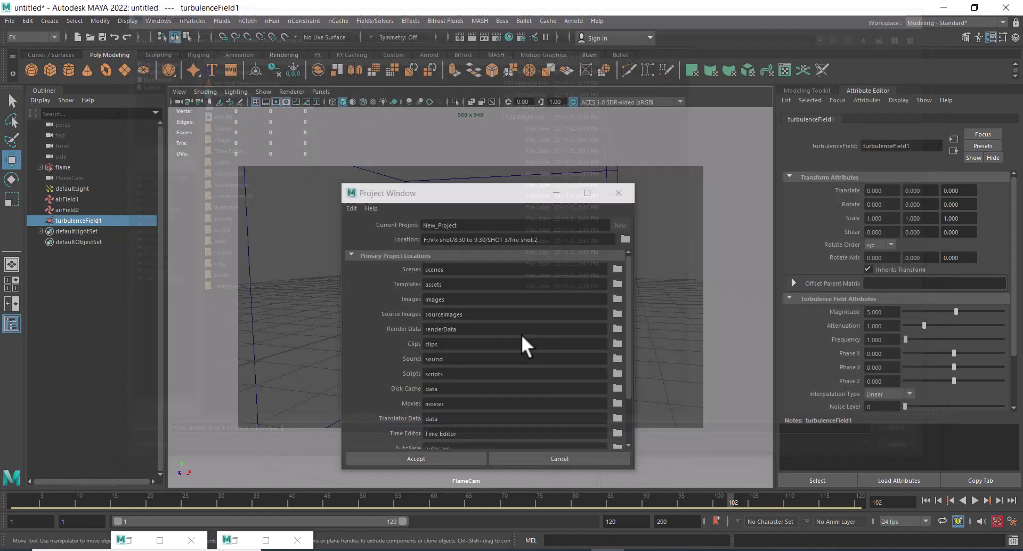
click(423, 240)
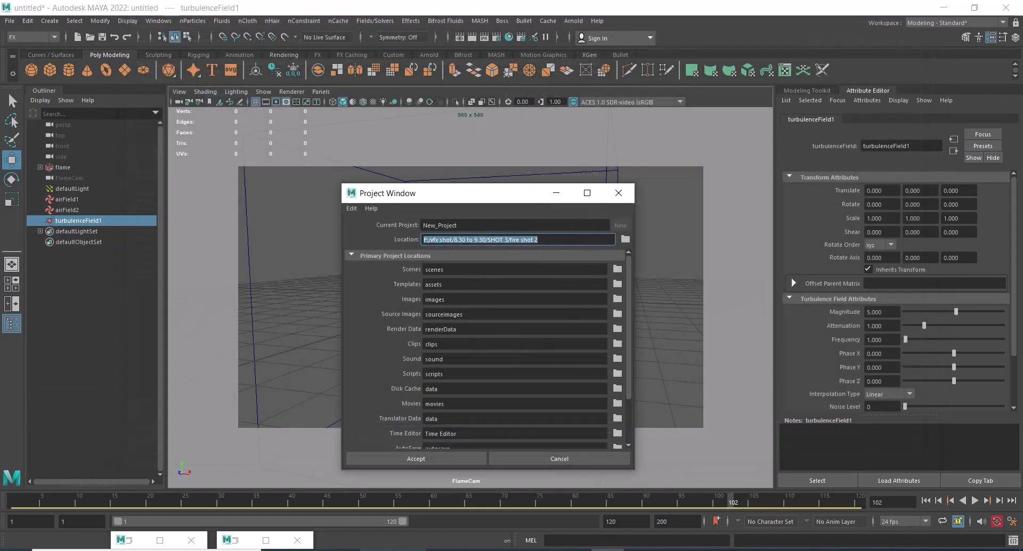
click(312, 504)
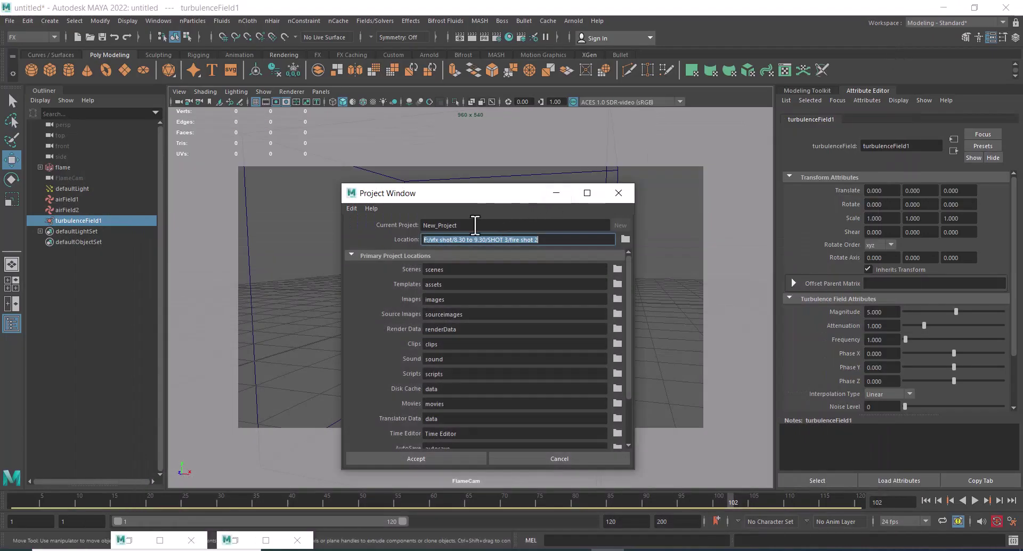
drag(457, 225, 371, 226)
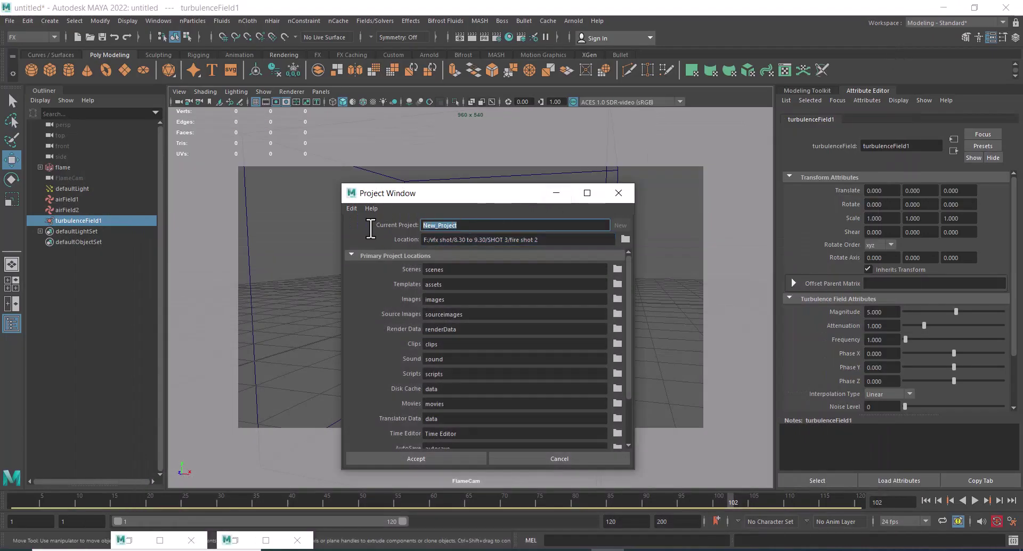
text(fire)
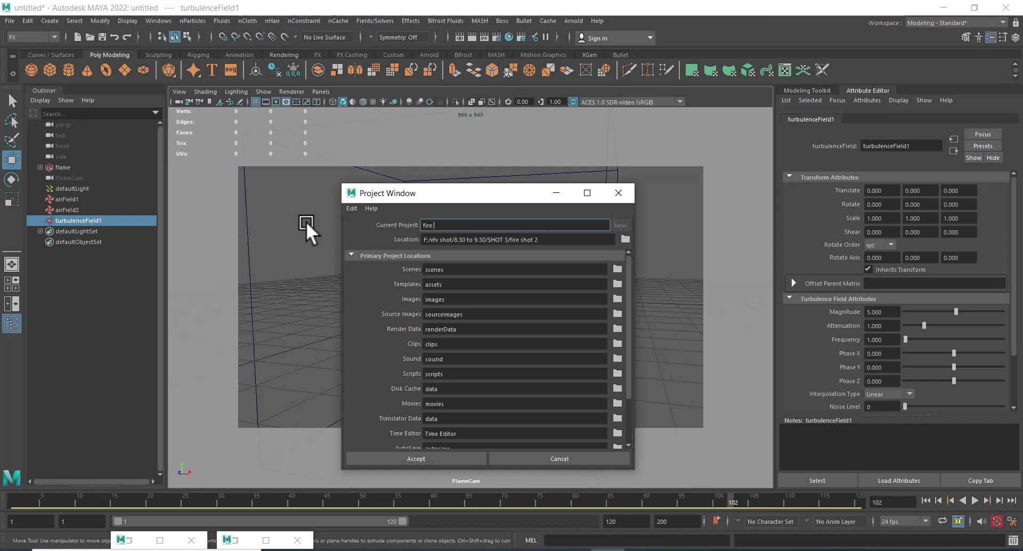
text(shot)
text( 2)
click(396, 460)
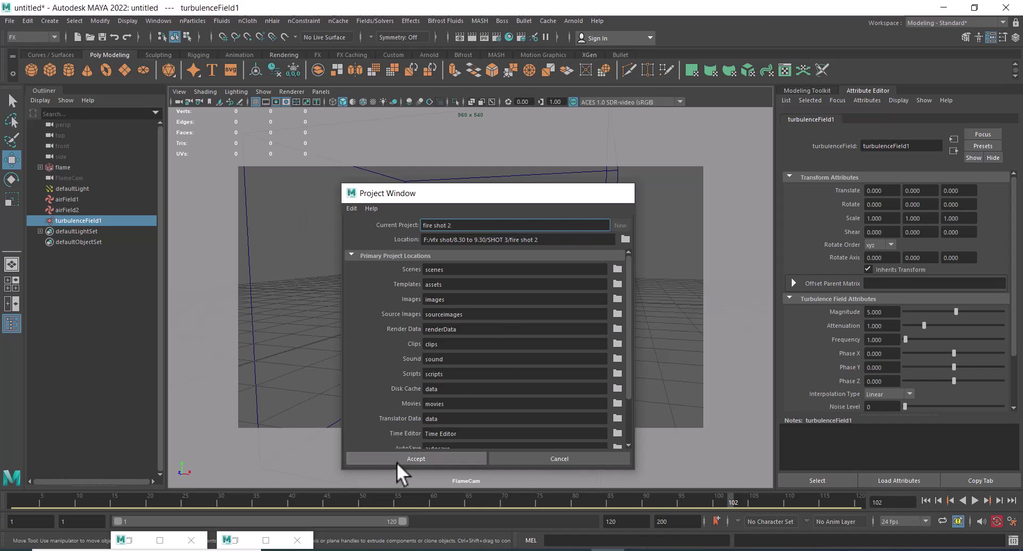
click(292, 511)
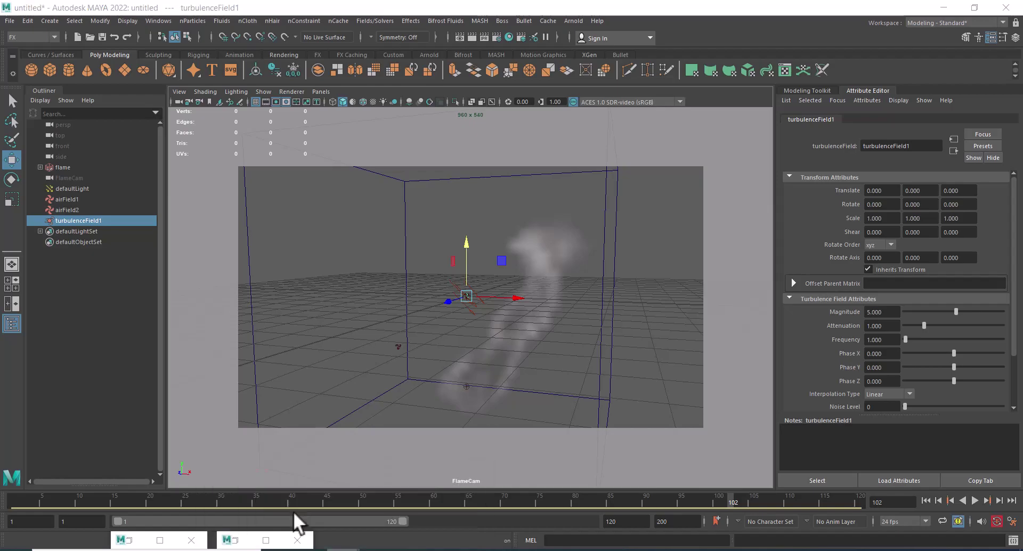
double_click(166, 152)
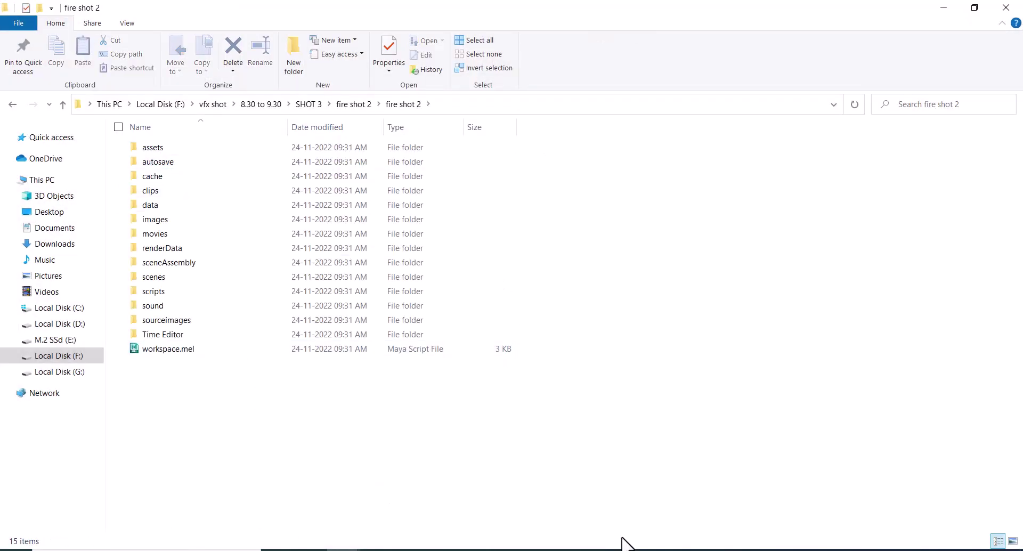
key(alt+Tab)
Save the scene as 'fire 2nd shot' in the fire shot 2 project's scenes folder
click(10, 21)
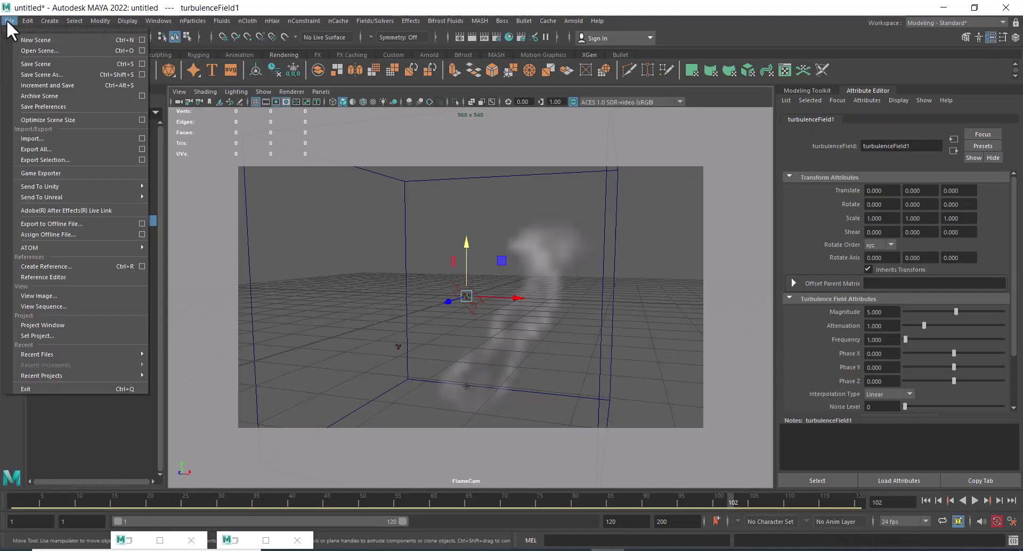
click(64, 75)
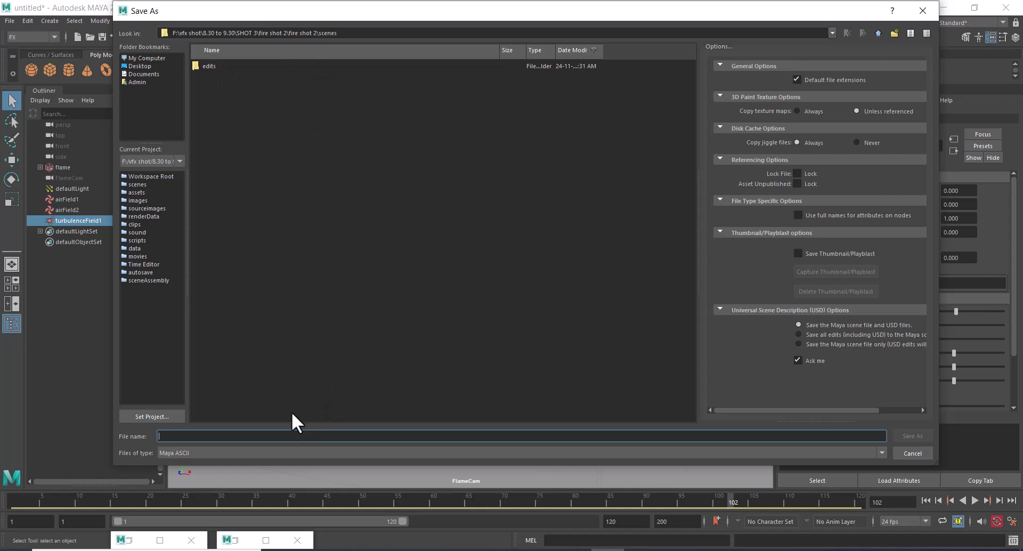
text(fire sh)
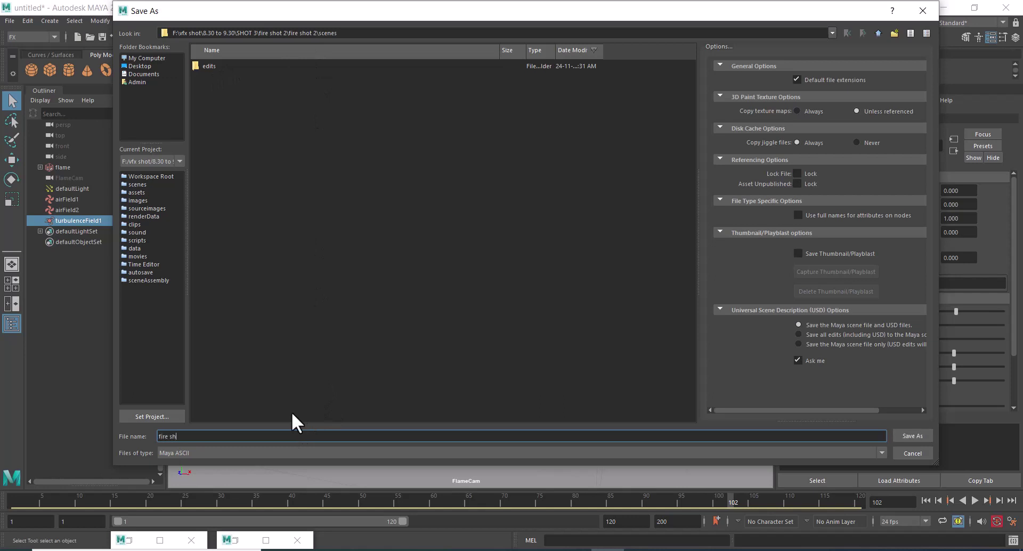
text(ot 2)
key(BackSpace)
text(2nd shot)
click(922, 435)
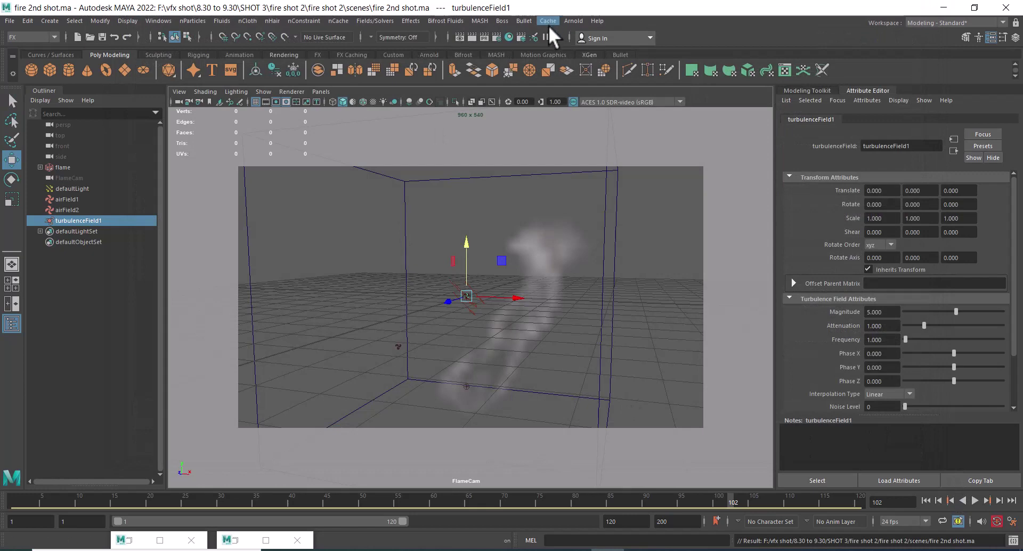
Switch to the Rendering menu set and re-render the current frame with Maya Software instead of Arnold
click(24, 37)
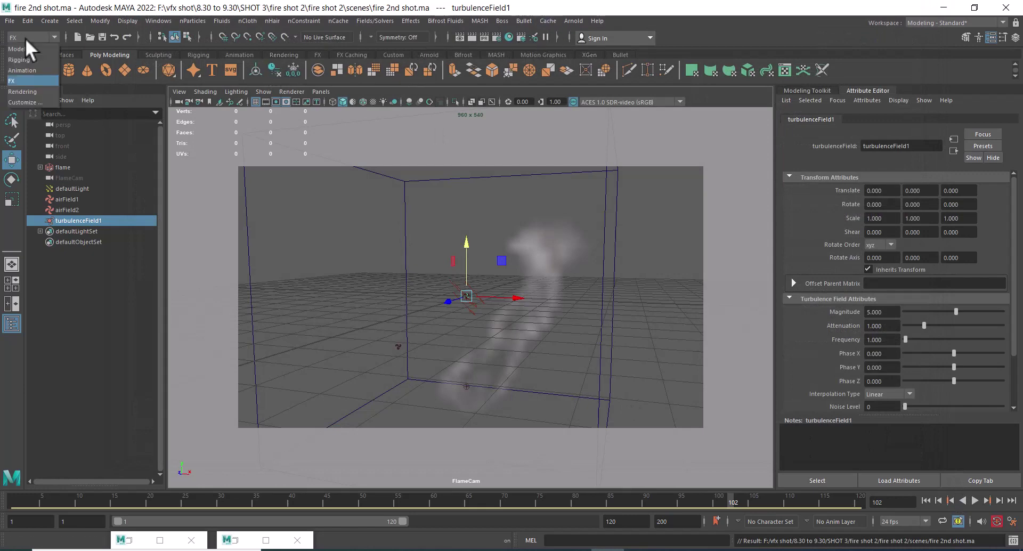
click(31, 89)
click(281, 21)
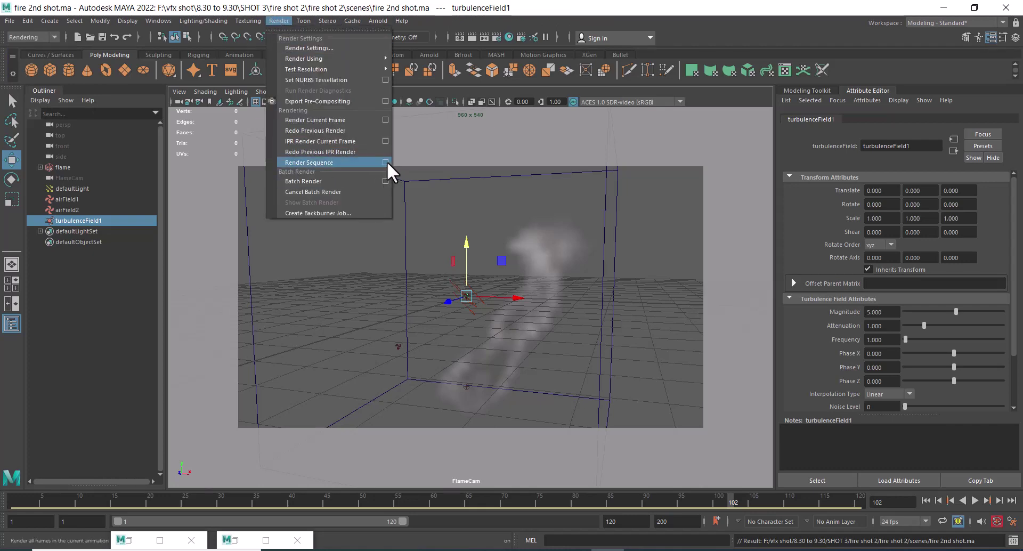
click(666, 158)
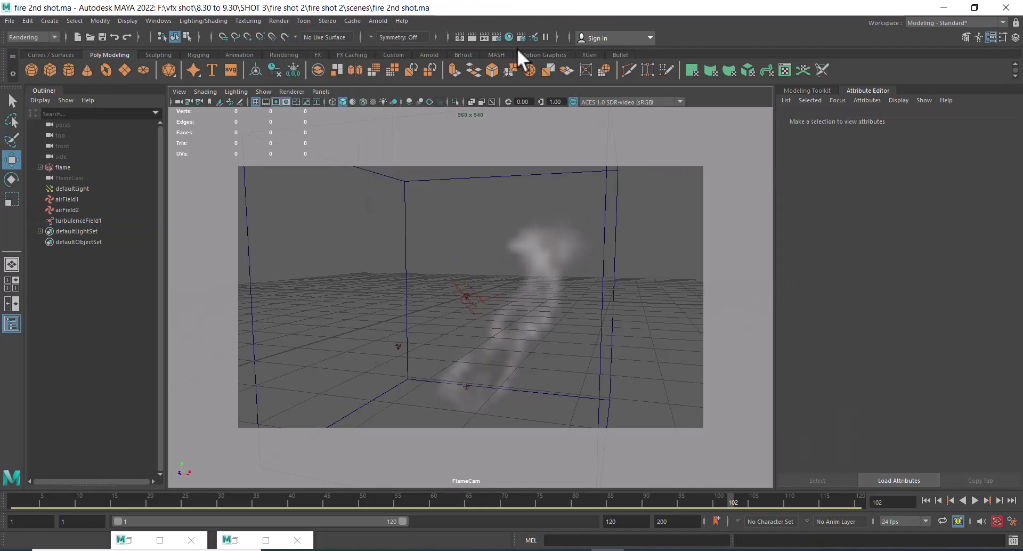
click(472, 37)
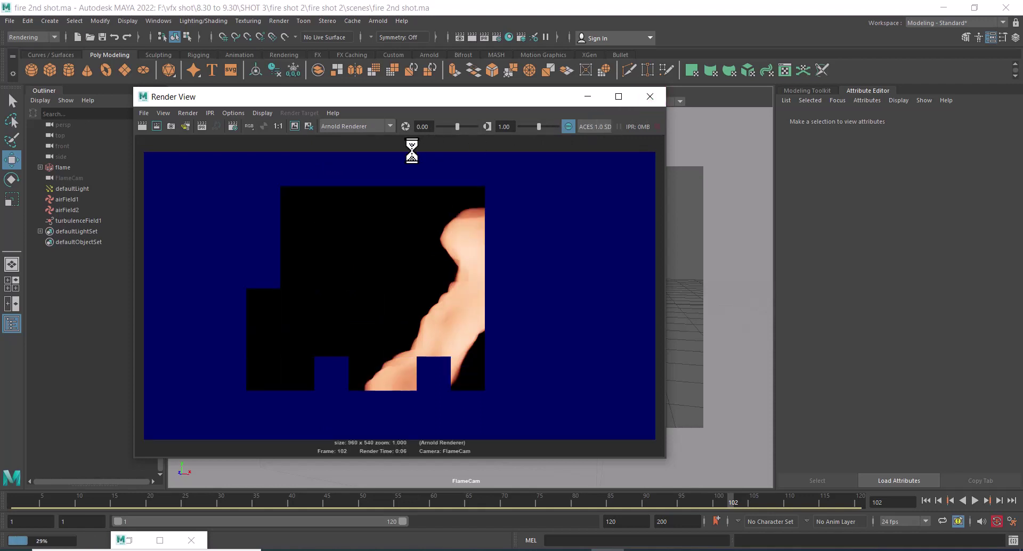
click(373, 127)
click(354, 139)
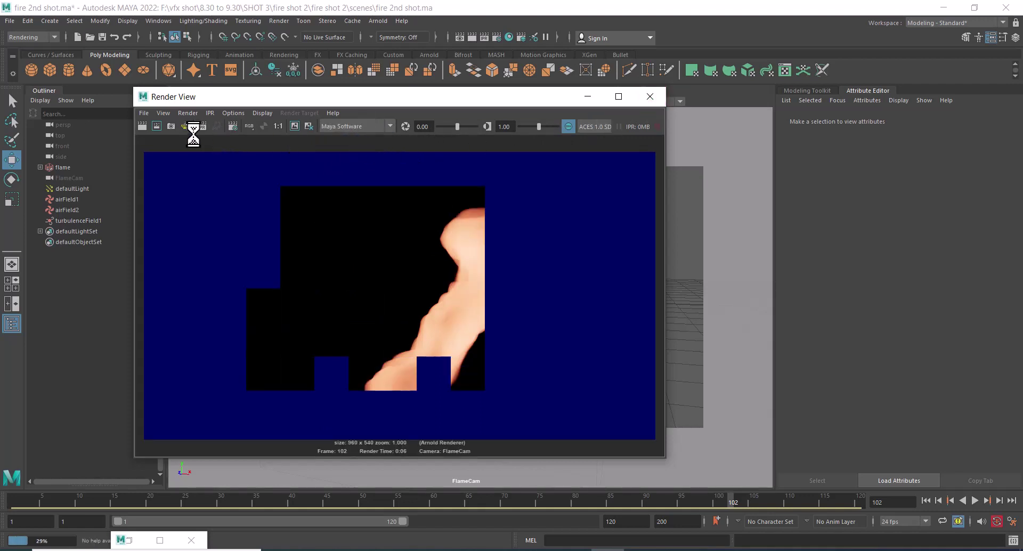
click(142, 127)
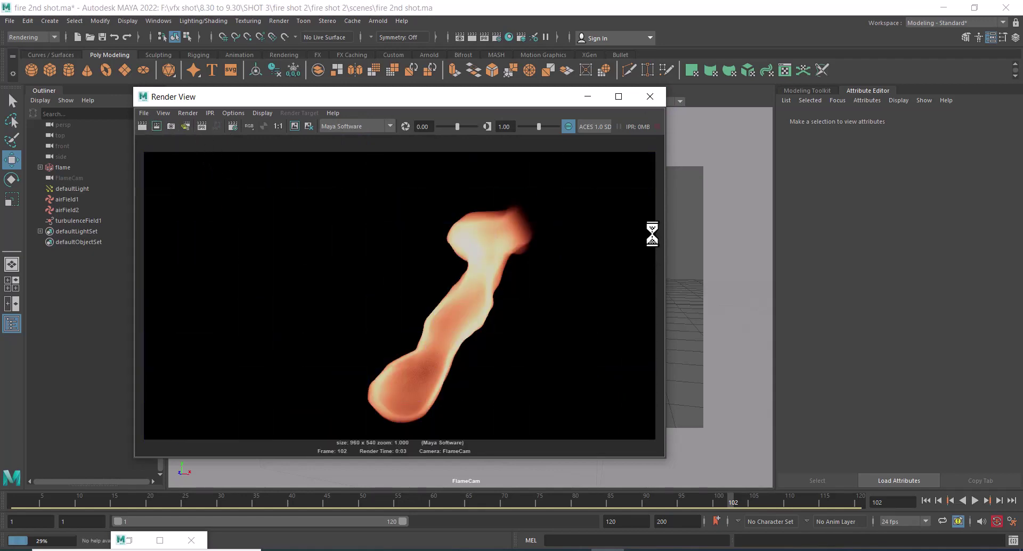
click(649, 97)
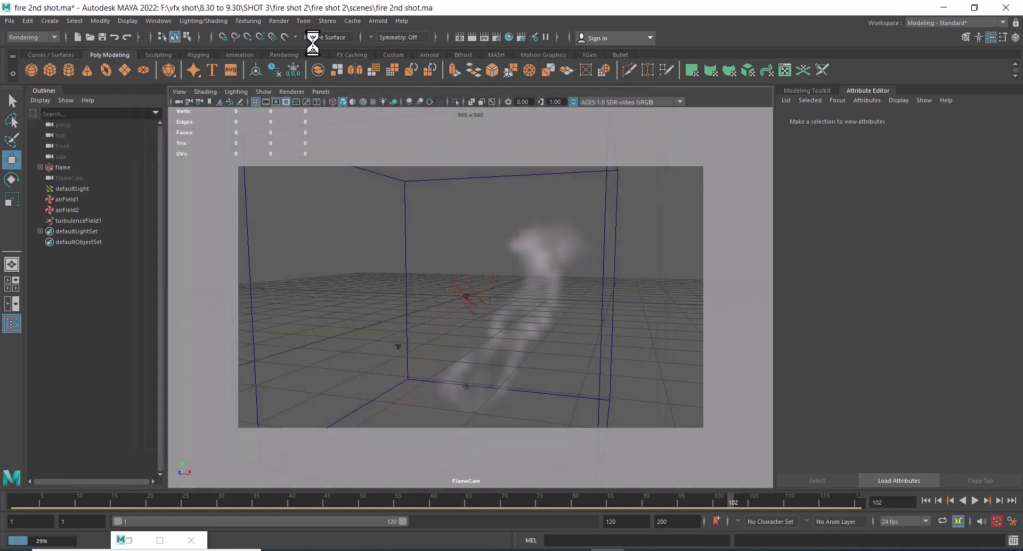
Set anti-aliasing quality to Production and frame naming to name.#.ext
click(497, 36)
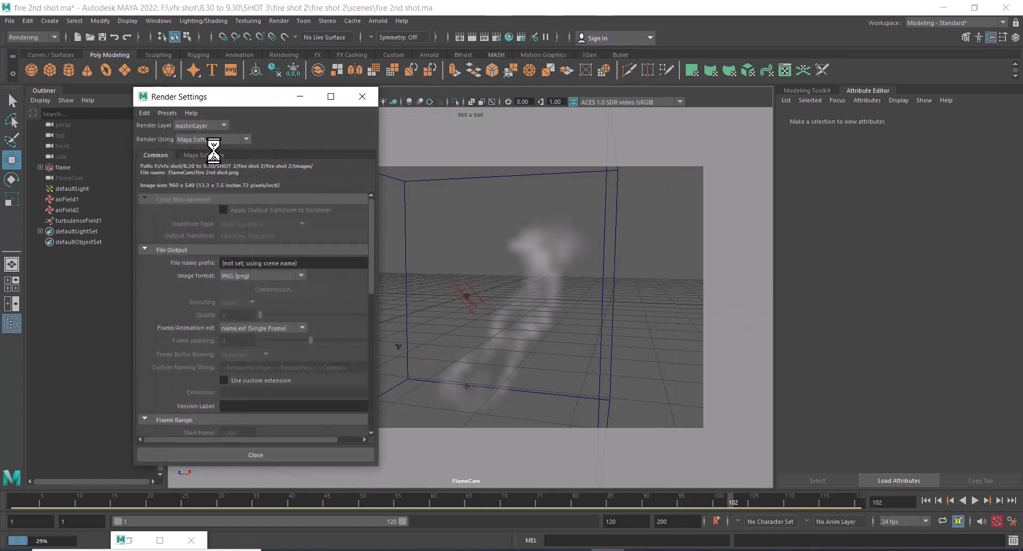
click(295, 180)
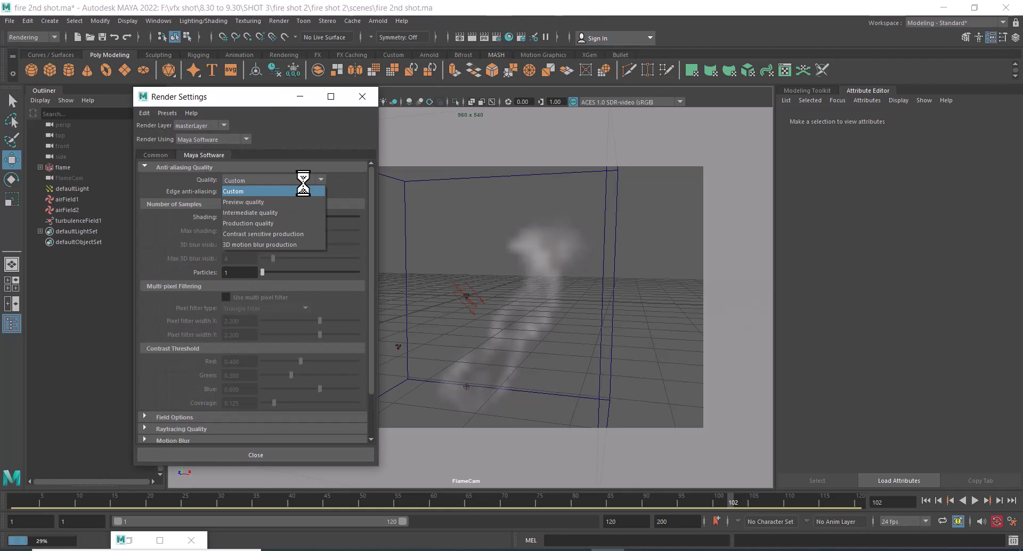
click(297, 223)
click(156, 155)
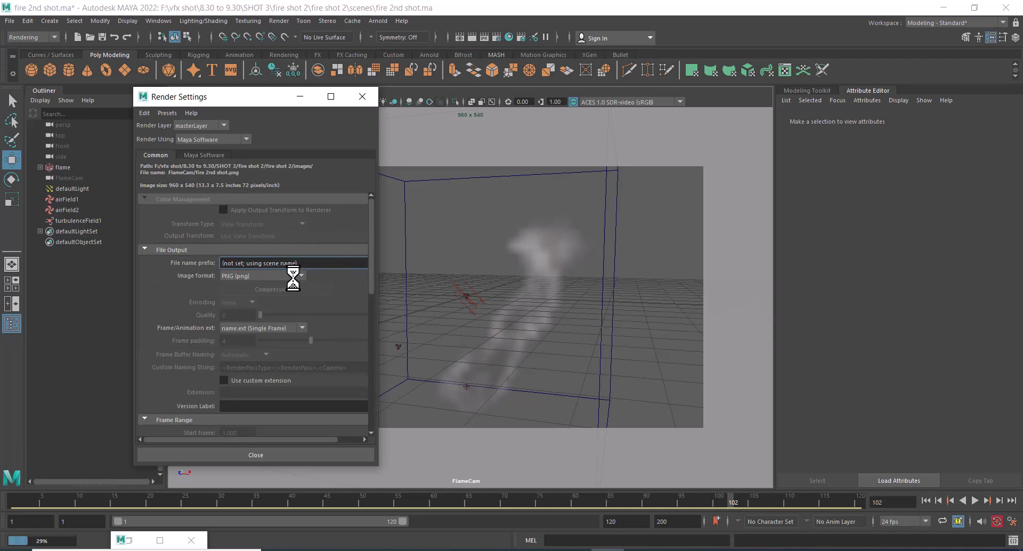
click(293, 328)
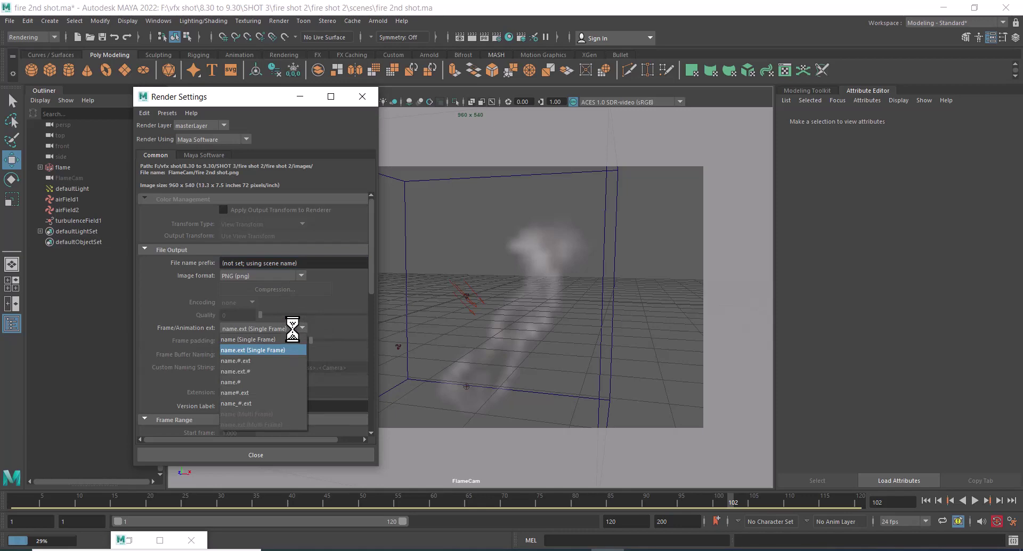
click(279, 360)
Set the end frame to 120, render FlameCam only, and choose the HD 1080 size preset
drag(373, 277, 378, 317)
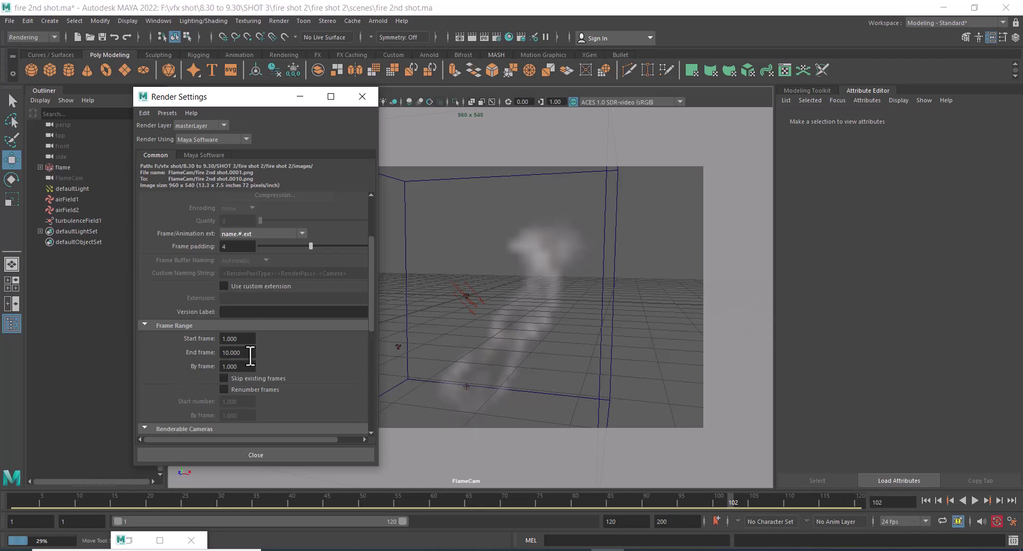
drag(249, 353, 185, 358)
text(120)
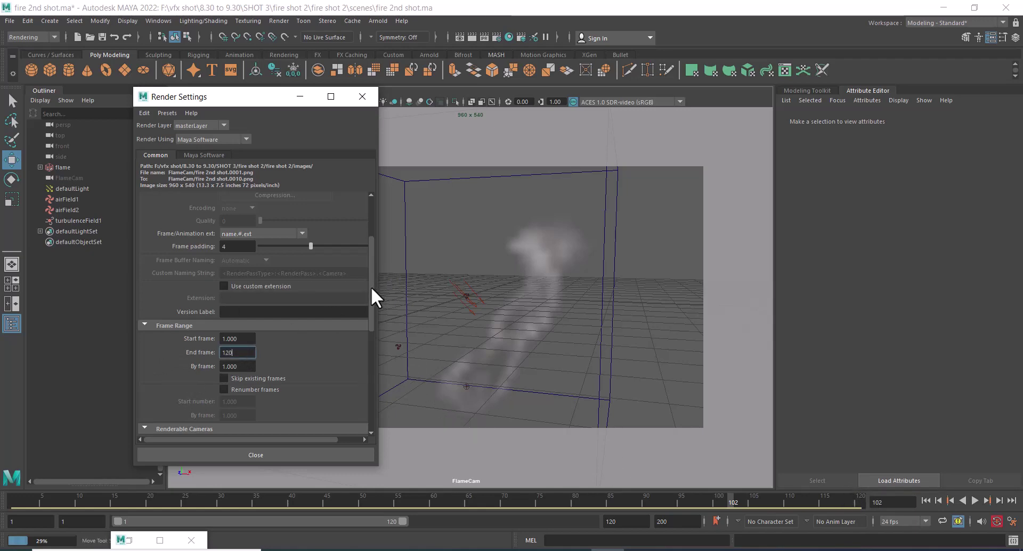
drag(371, 286, 369, 343)
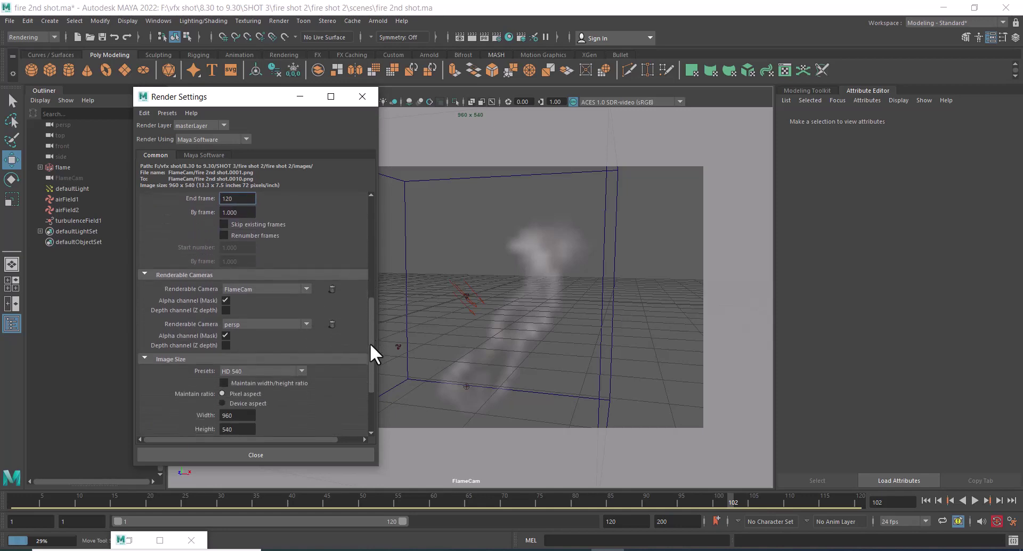
click(332, 323)
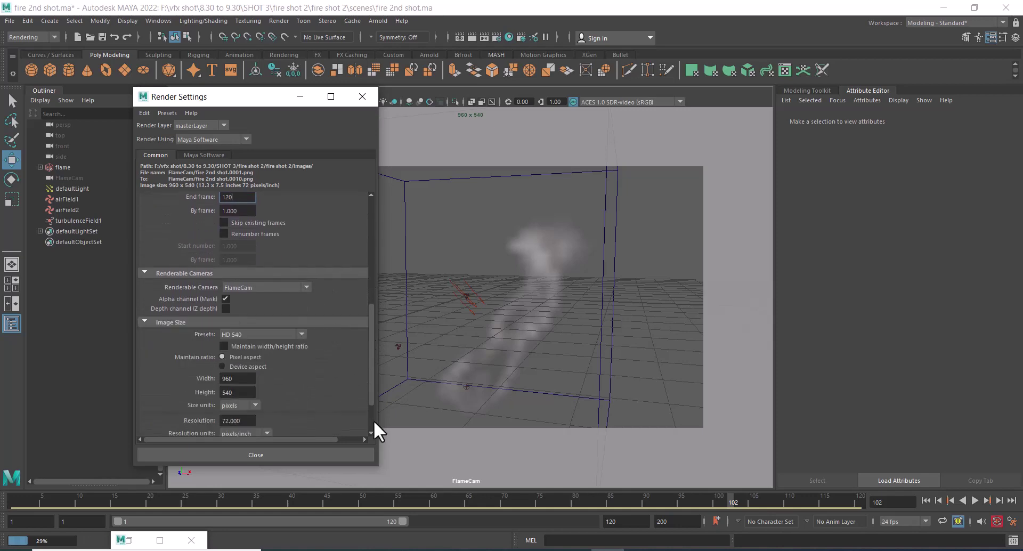
click(292, 333)
click(270, 399)
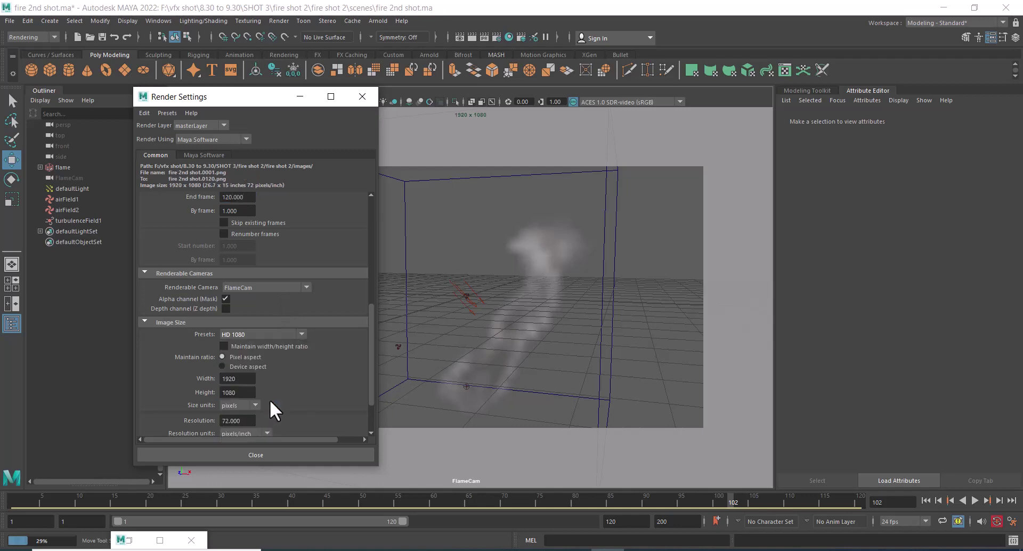
drag(373, 354, 366, 415)
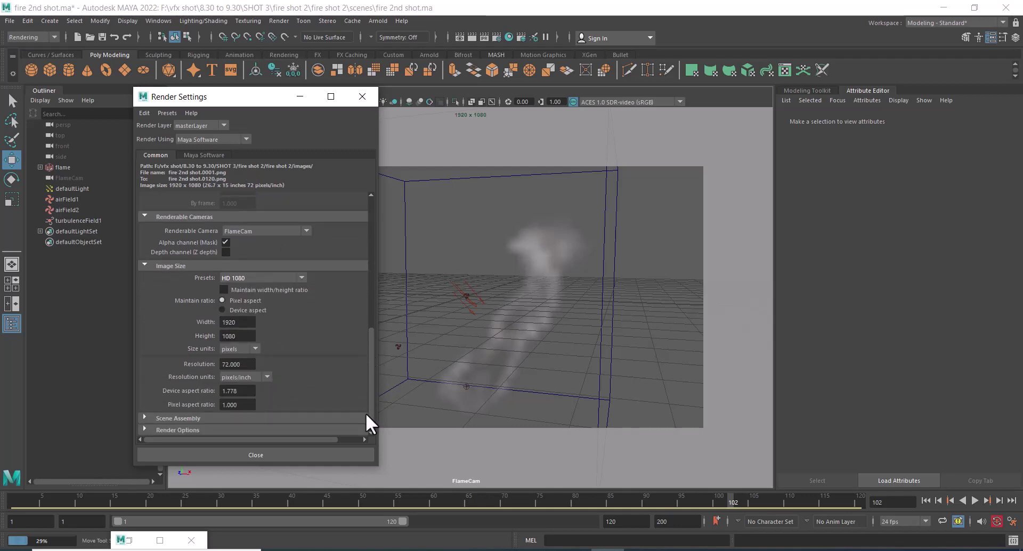
click(208, 155)
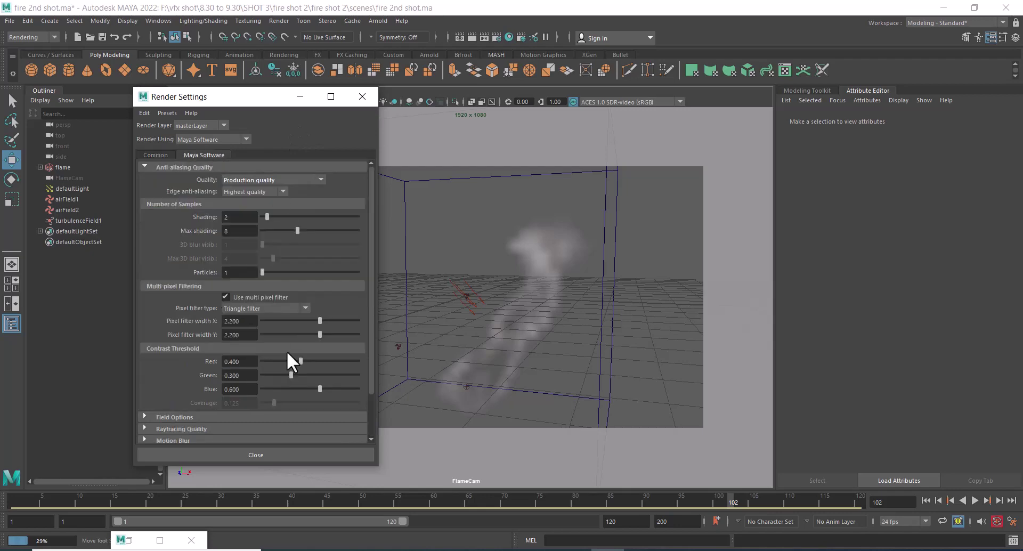
click(375, 95)
click(10, 20)
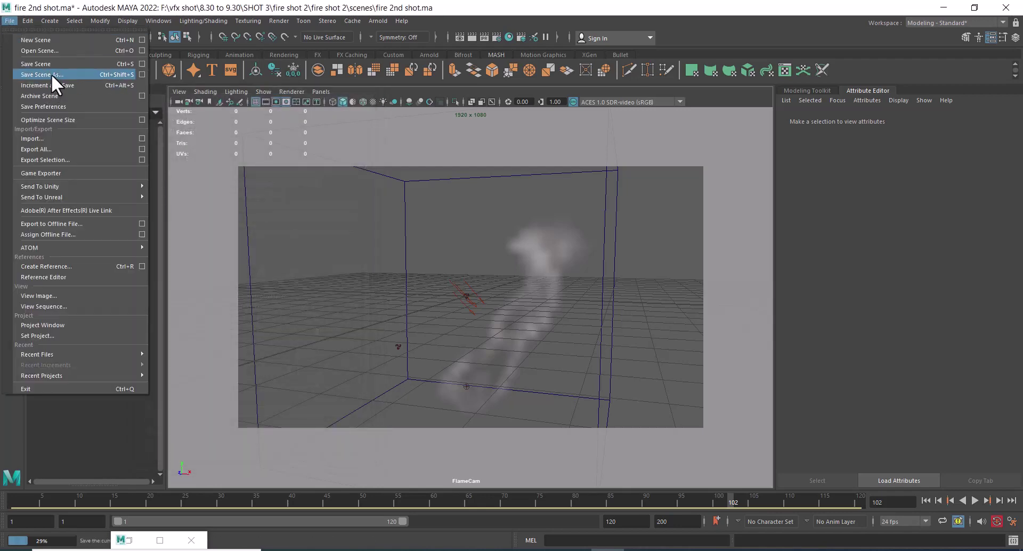
Overwrite fire 2nd shot.ma with the current scene
click(51, 75)
click(204, 69)
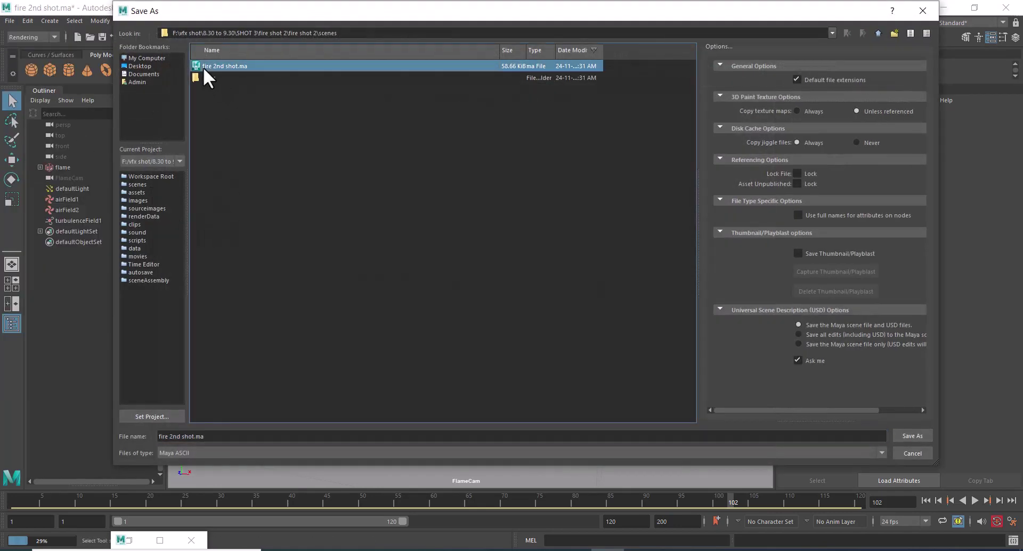
click(921, 436)
click(502, 257)
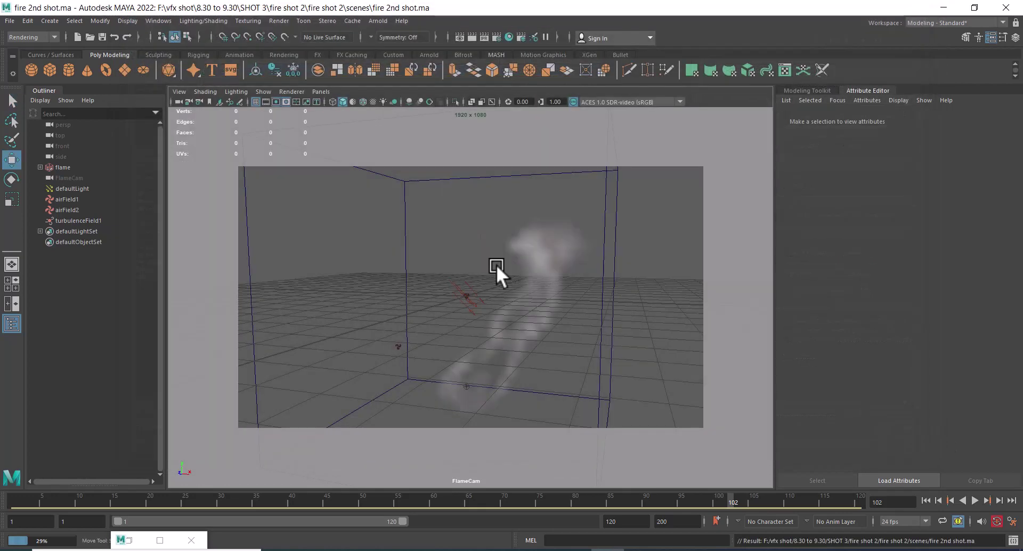
Batch render the whole animation and enlarge the log to follow its progress
click(277, 22)
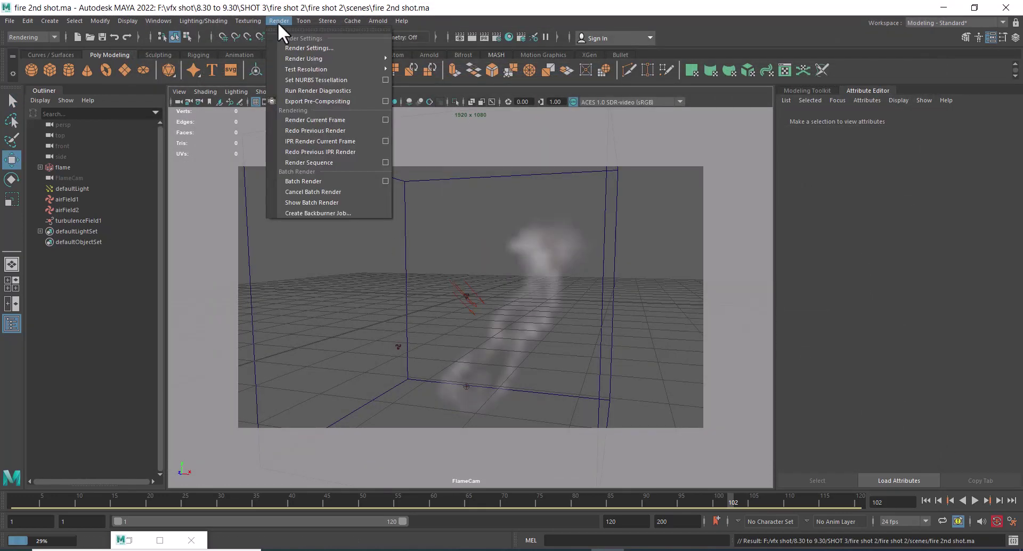
click(388, 180)
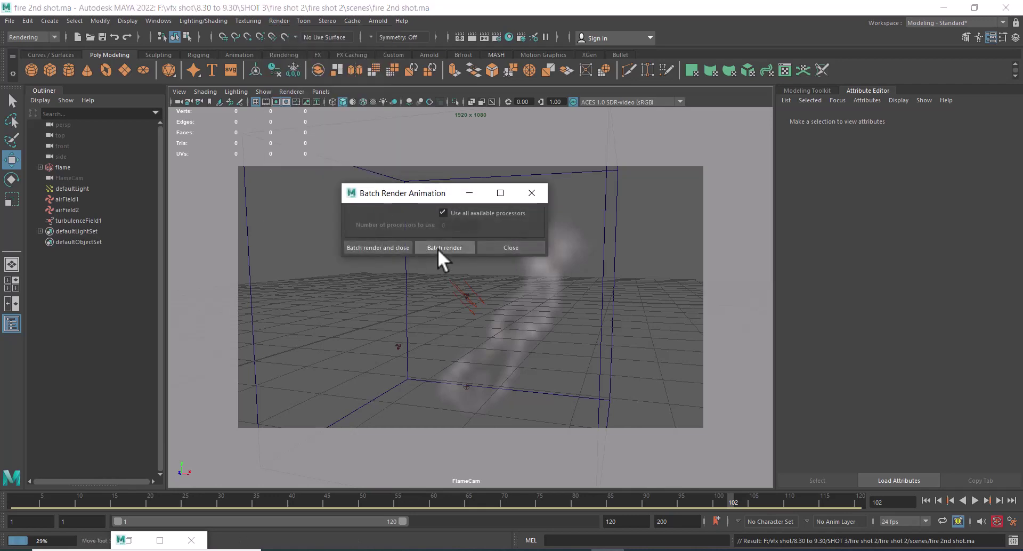
click(379, 247)
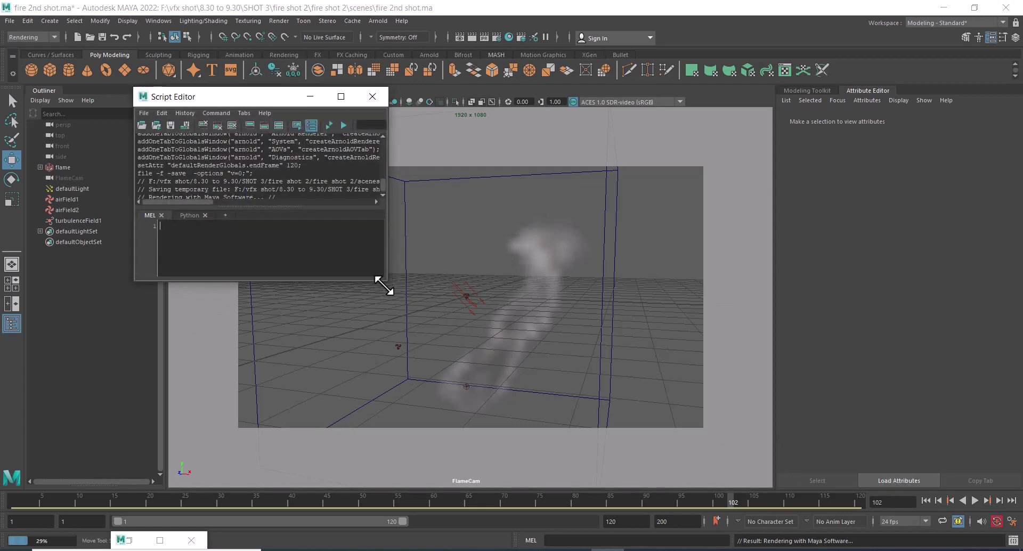
drag(384, 286, 592, 361)
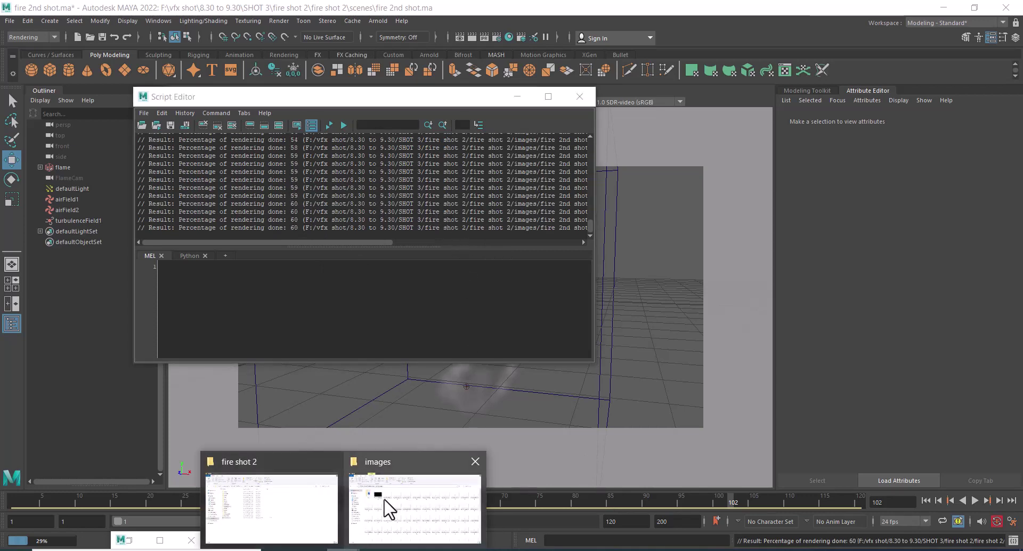
Open the fire shot 2 images folder and preview one of the rendered fire 2nd shot PNG frames
click(283, 516)
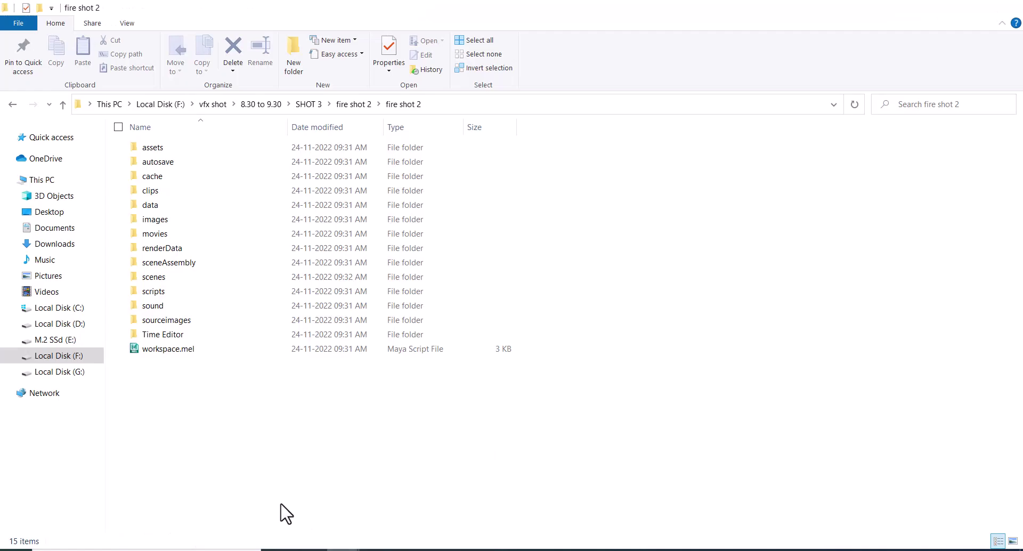
double_click(163, 220)
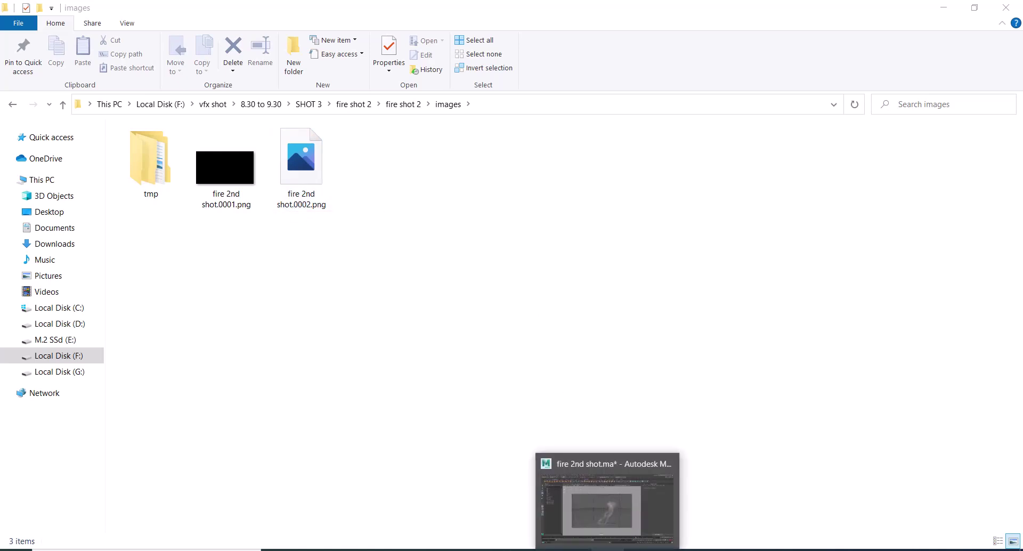
click(609, 540)
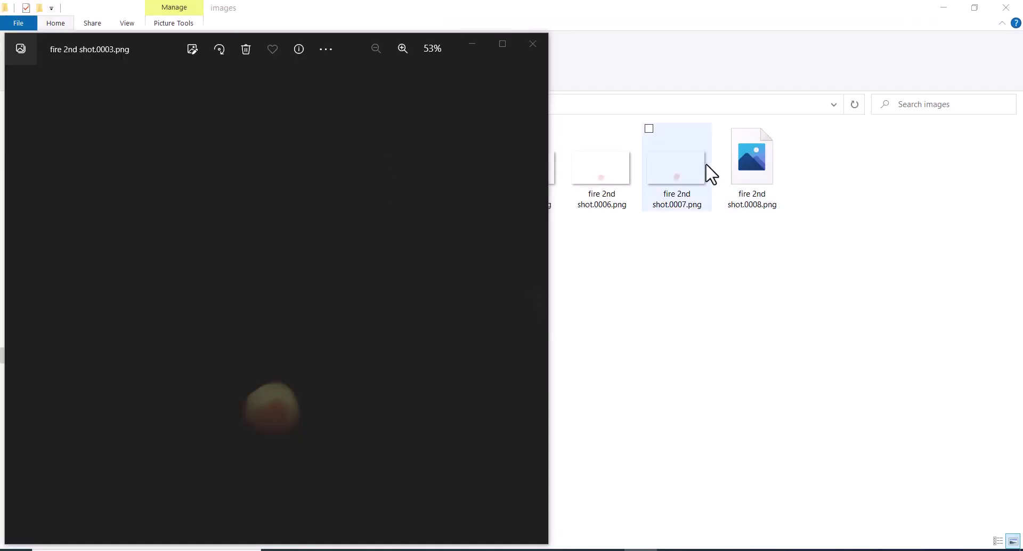
click(686, 189)
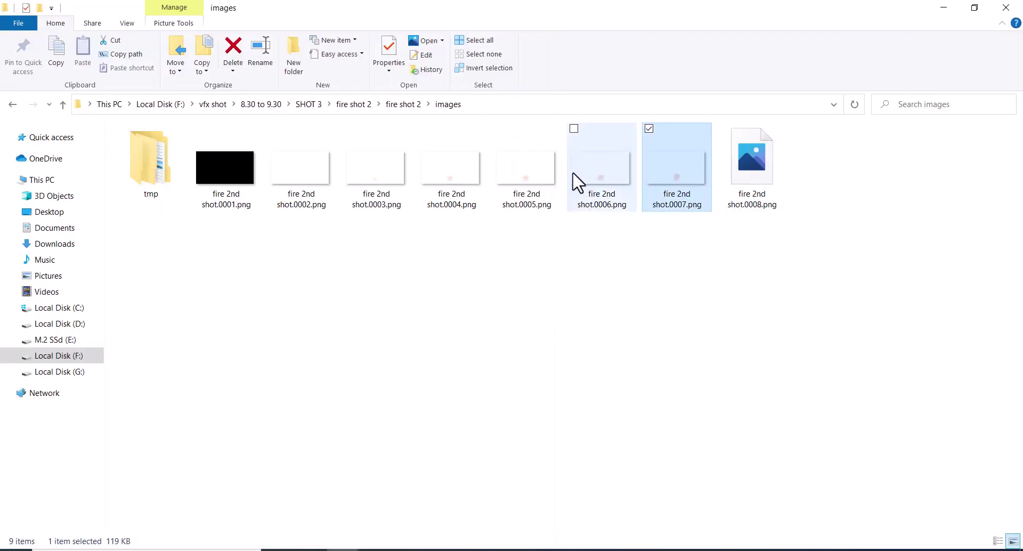